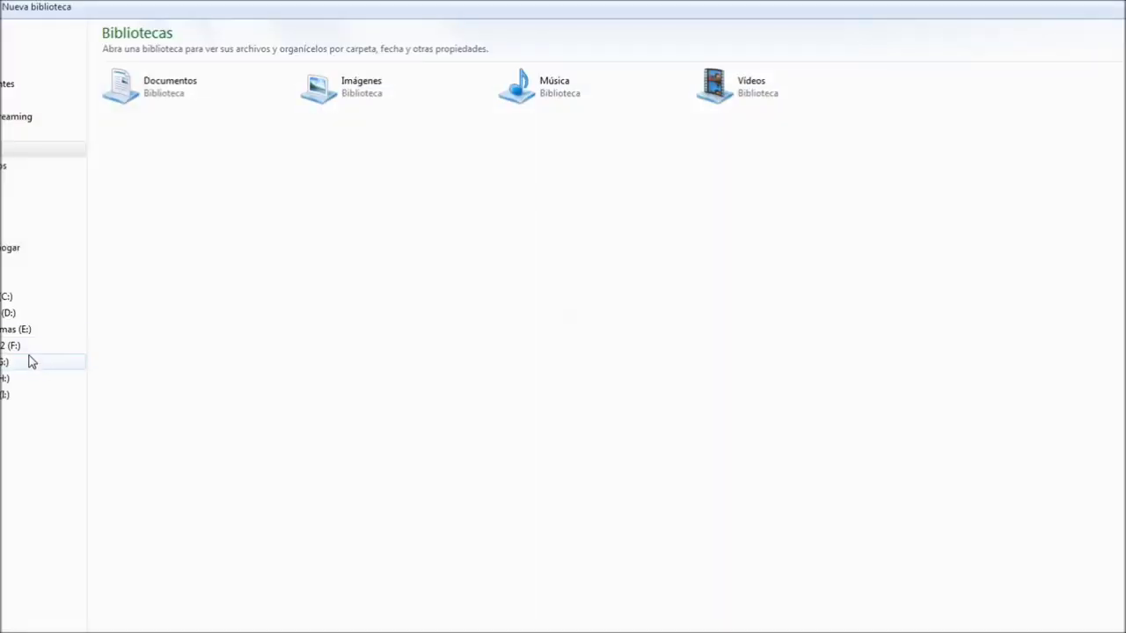
- Install WinDS PRO in Spanish by running WinDS PRO 2013.exe from the EmuladorDS folder on drive F:
click(30, 348)
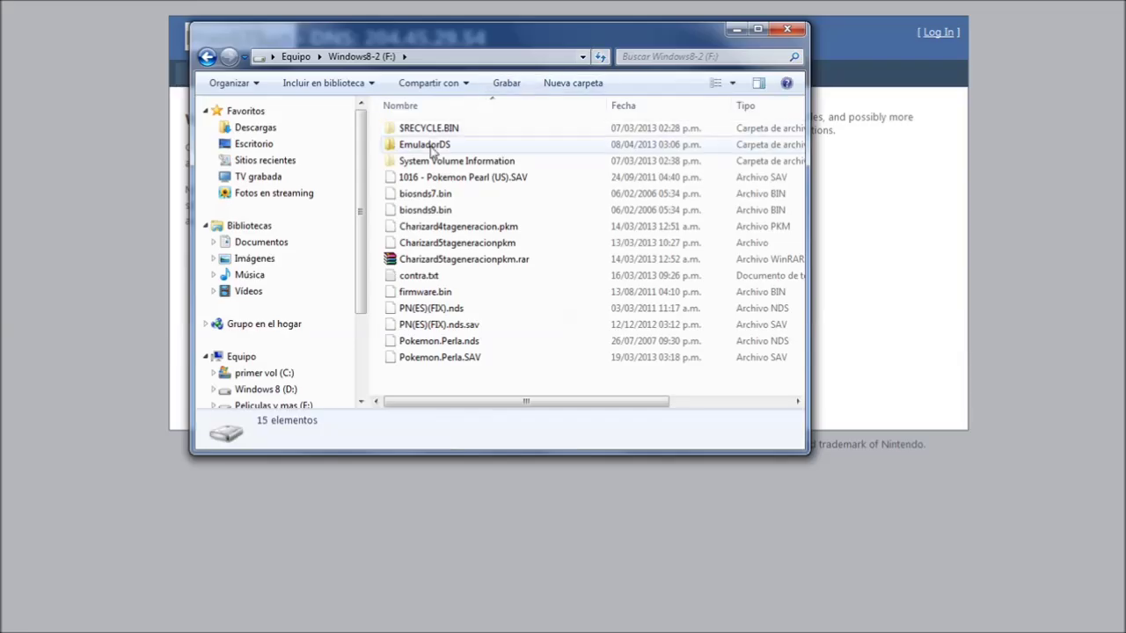
double_click(430, 145)
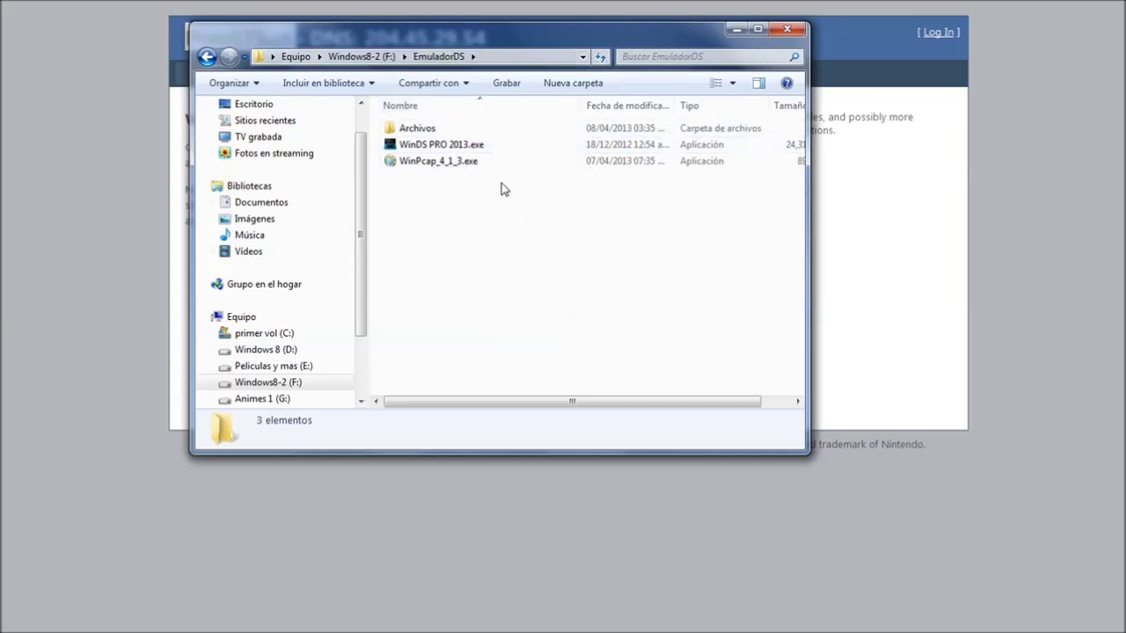
click(463, 146)
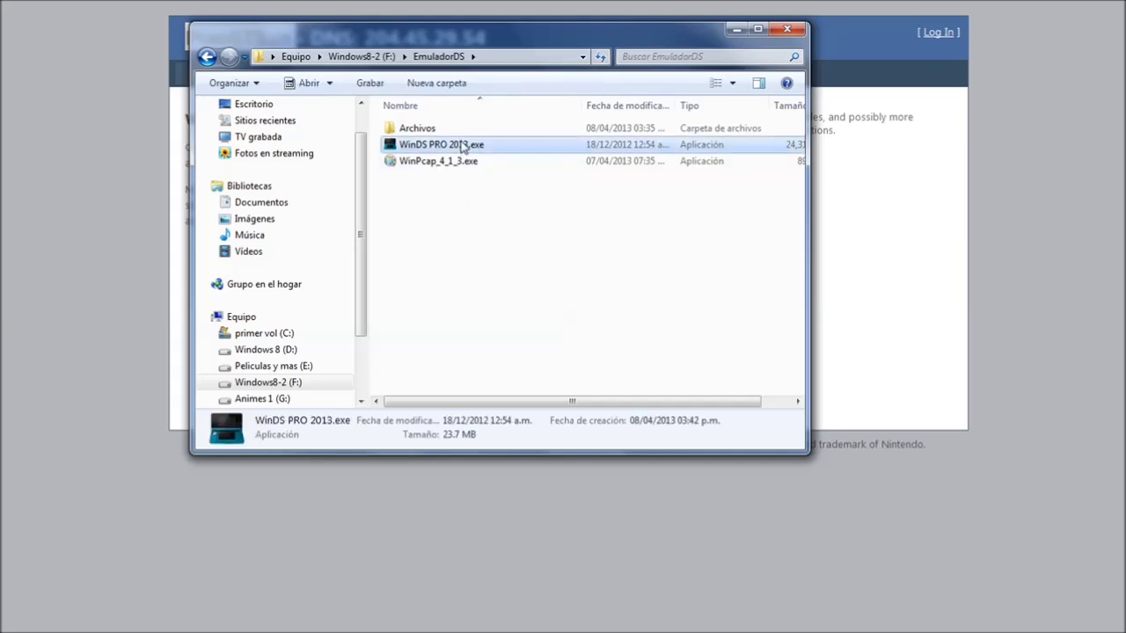
double_click(440, 147)
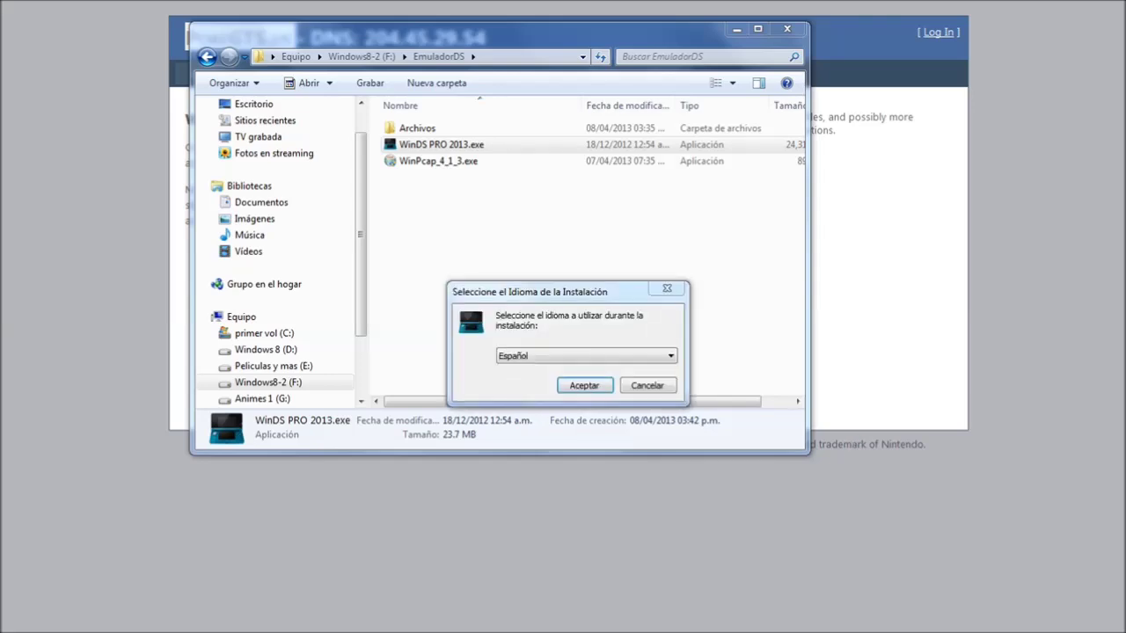
click(586, 385)
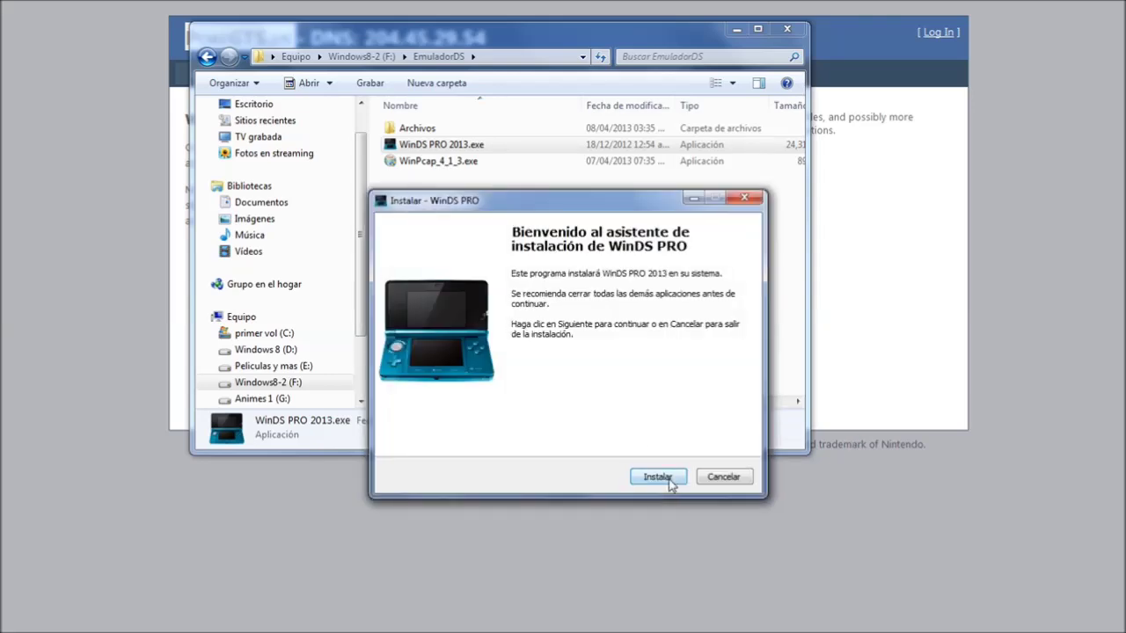
click(669, 479)
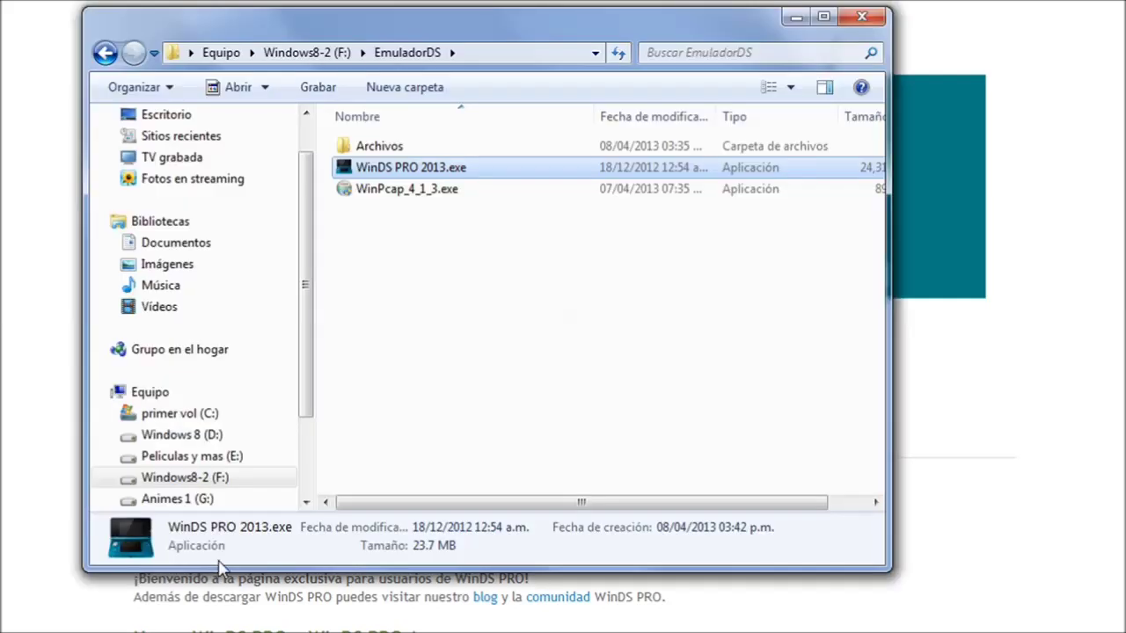
- Install WinPcap 4.1.3 from WinPcap_4_1_3.exe, accepting the license and leaving automatic driver start at boot enabled
click(396, 197)
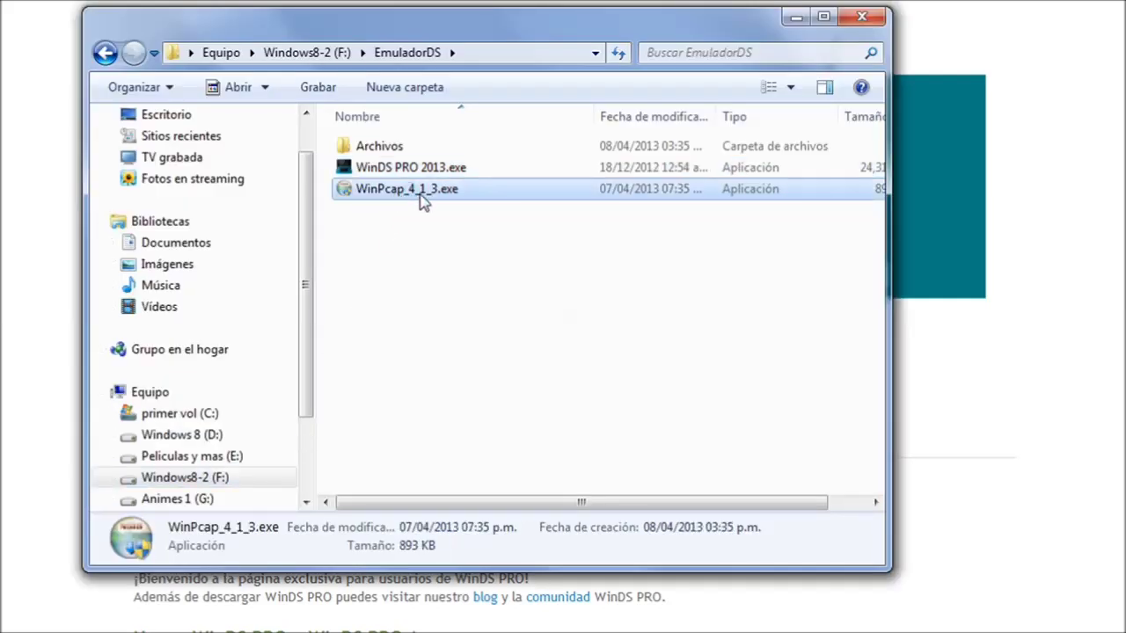
double_click(431, 201)
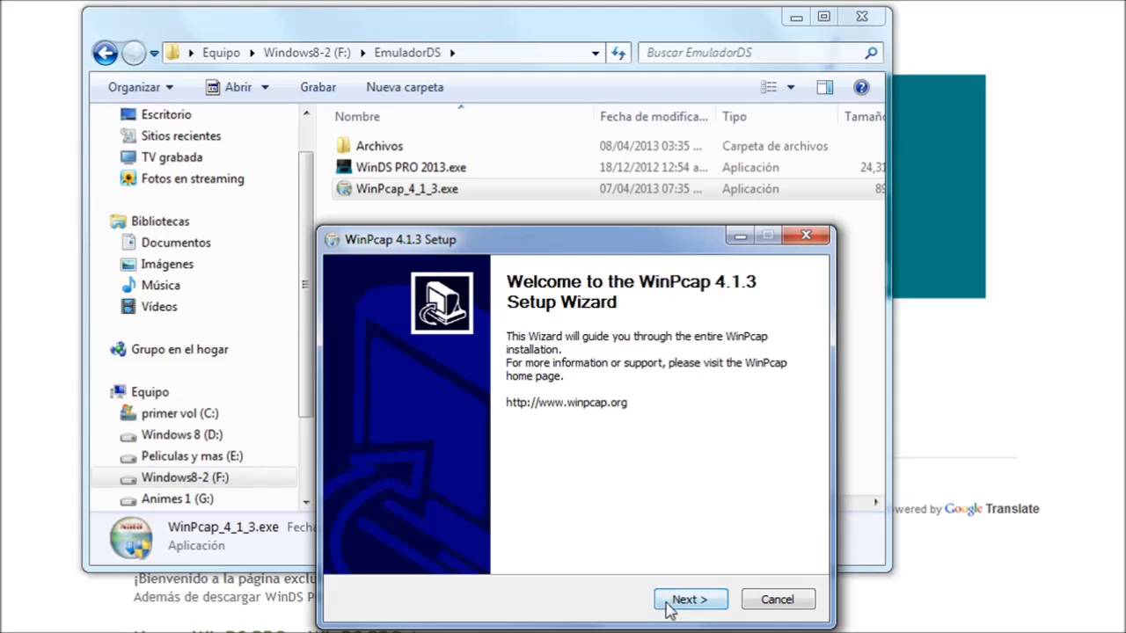
click(673, 606)
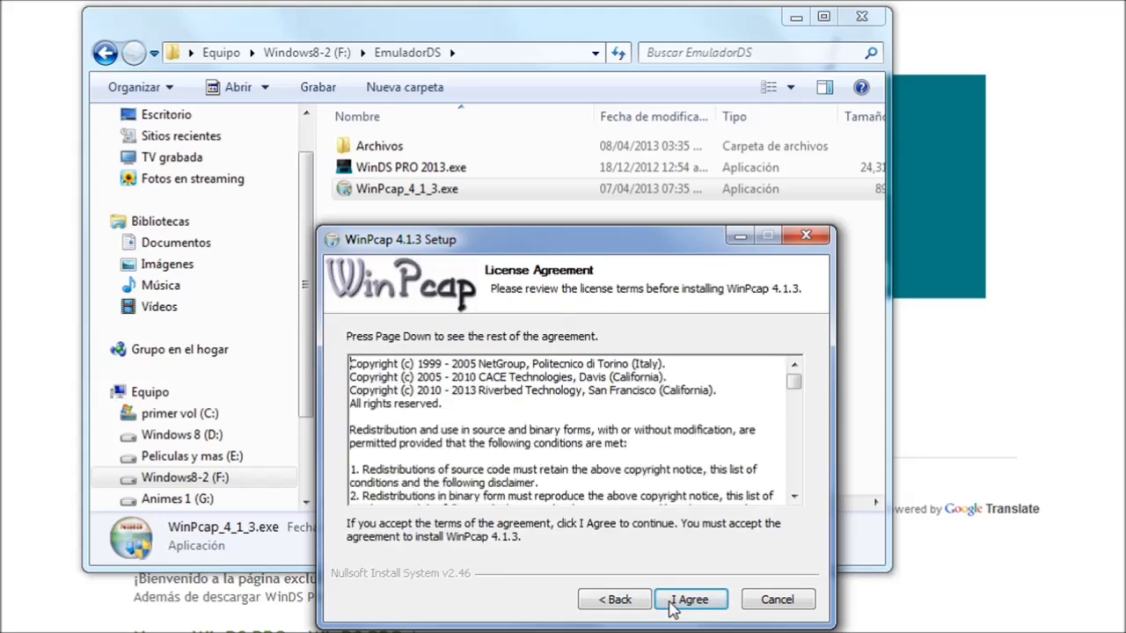
click(674, 602)
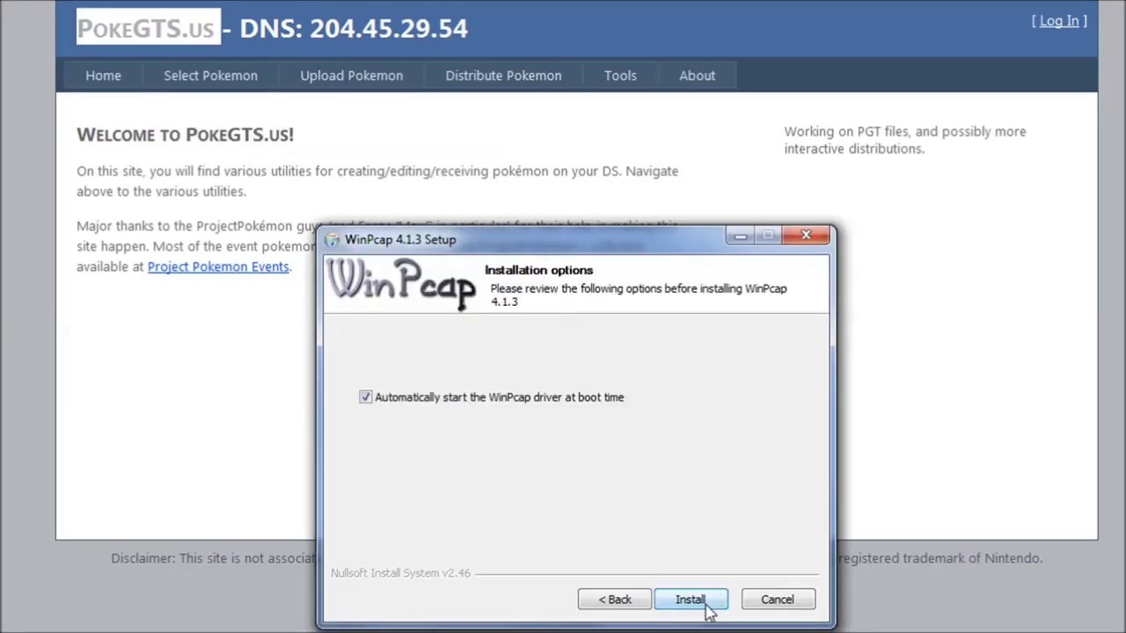
click(706, 605)
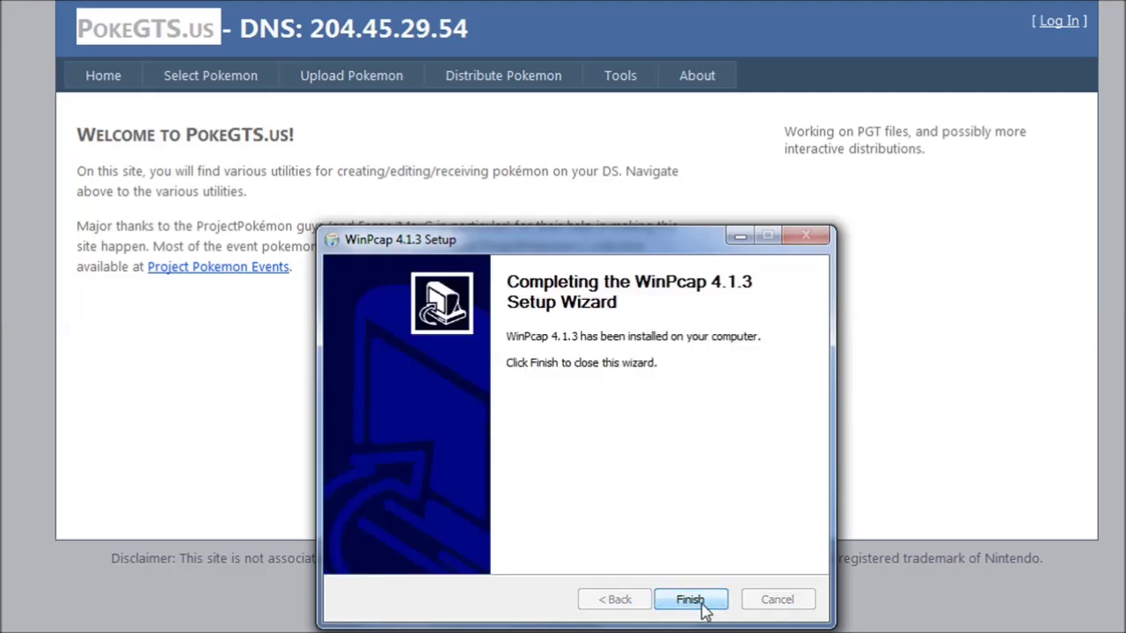
click(689, 600)
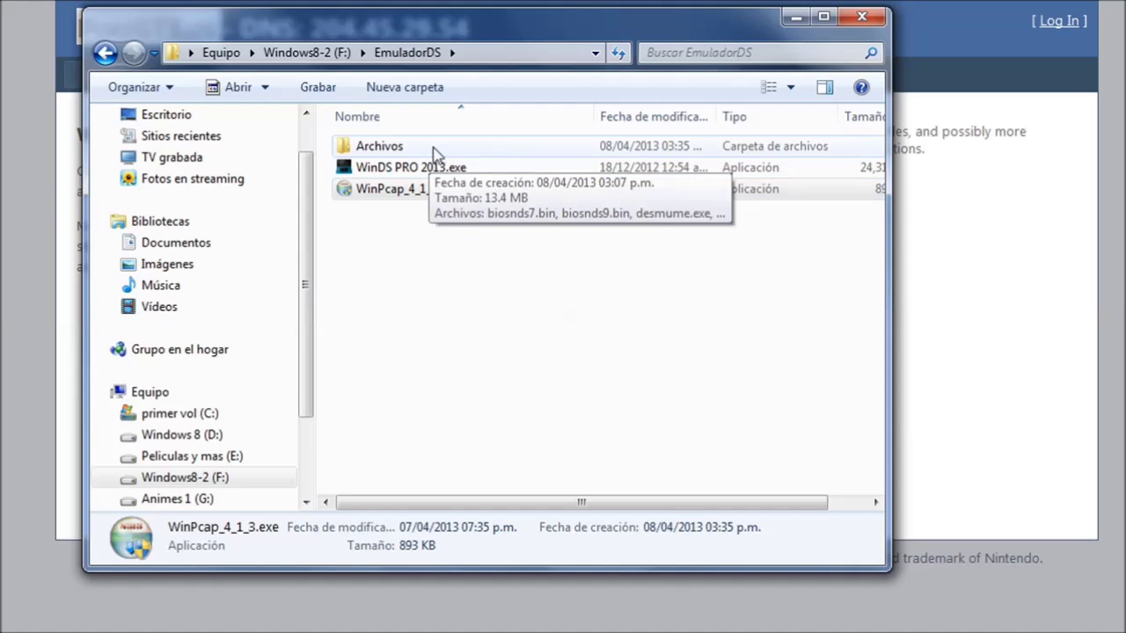
- Copy all five files in the Archivos folder, including the BIOS, firmware and both DeSmuME executables
double_click(449, 151)
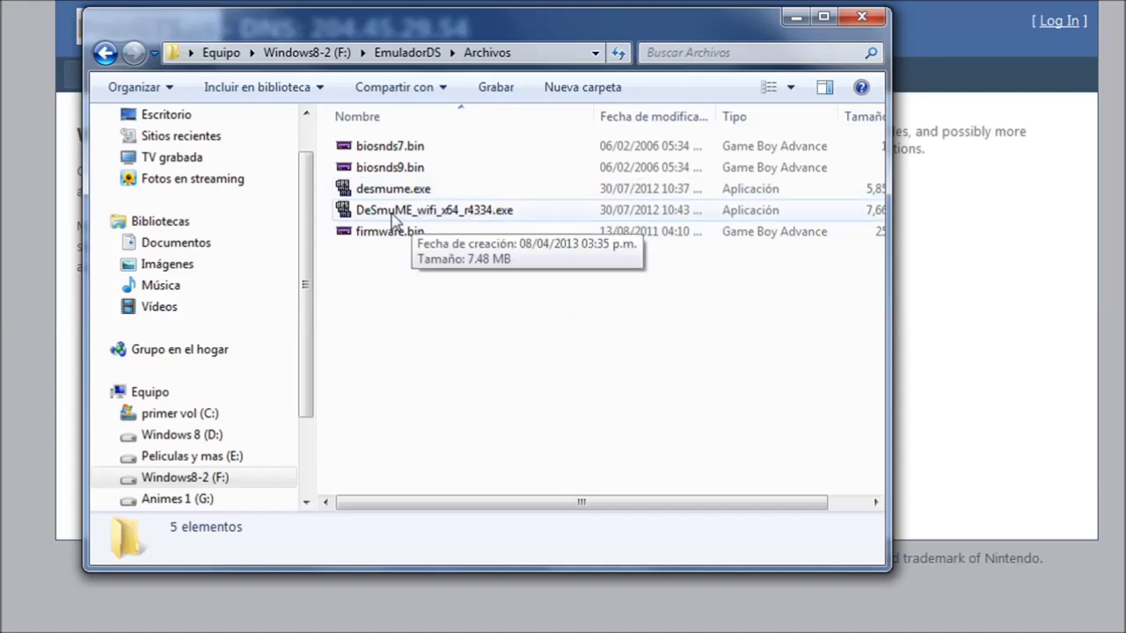
click(443, 224)
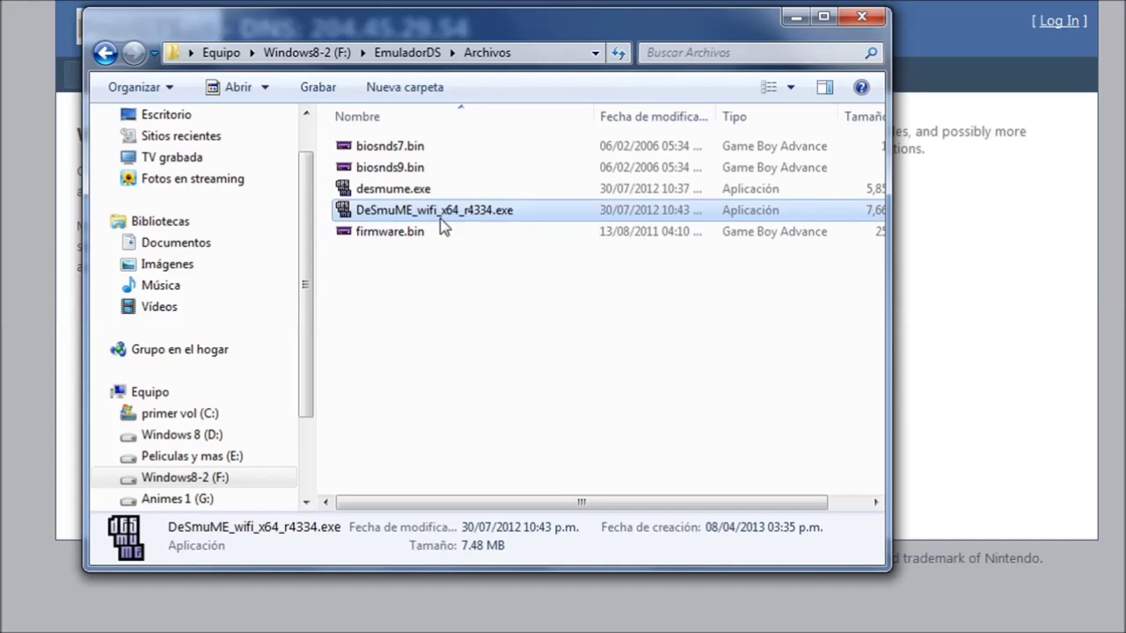
click(392, 189)
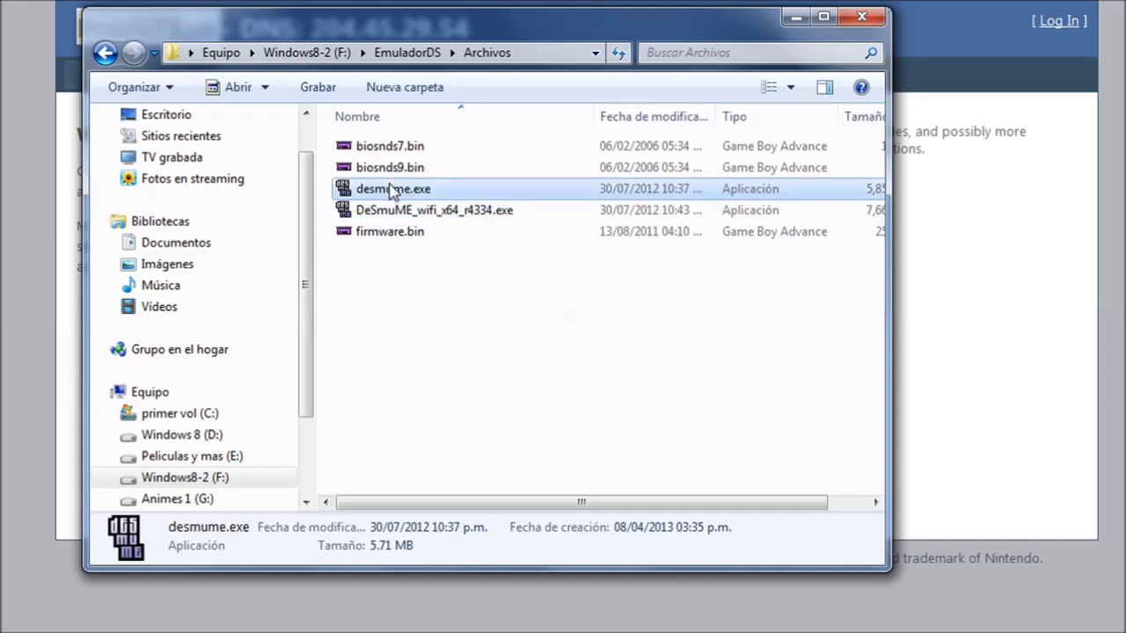
click(463, 219)
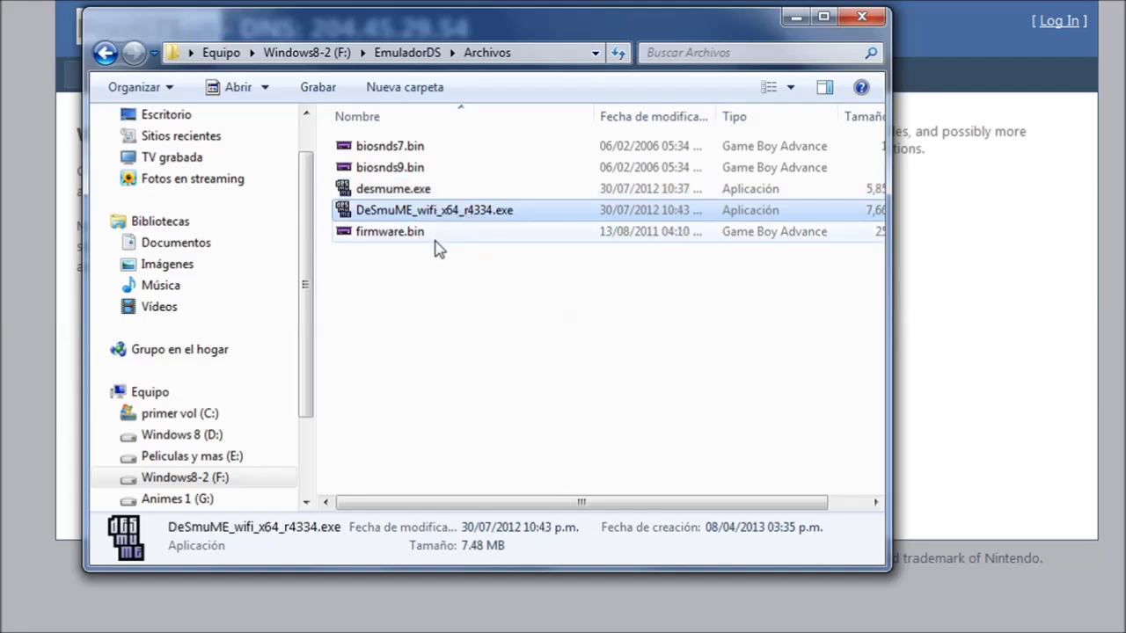
click(621, 305)
drag(621, 305, 381, 151)
right_click(382, 151)
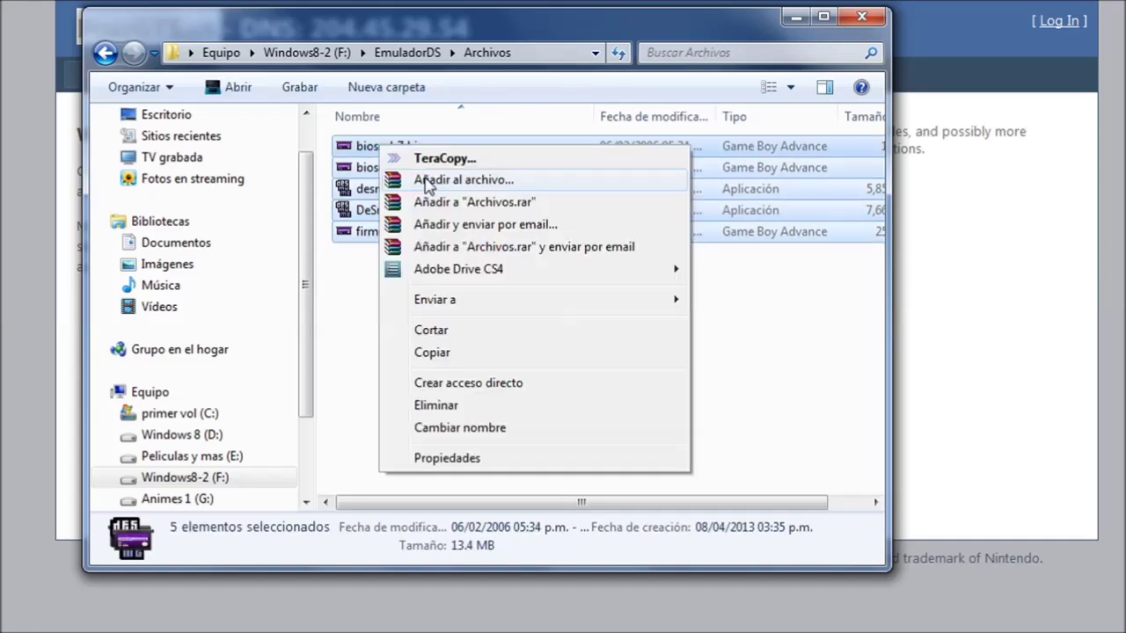
click(432, 352)
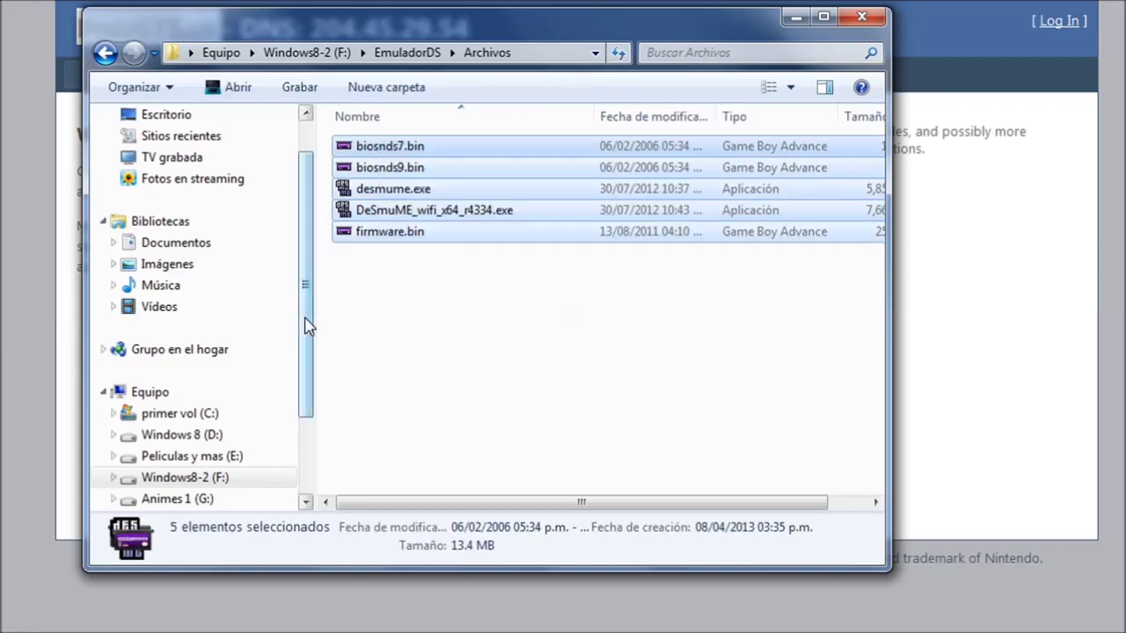
- Paste the copied files into the Documents library folder WinDS PRO > emu > desmume
scroll(306, 325, up, 1)
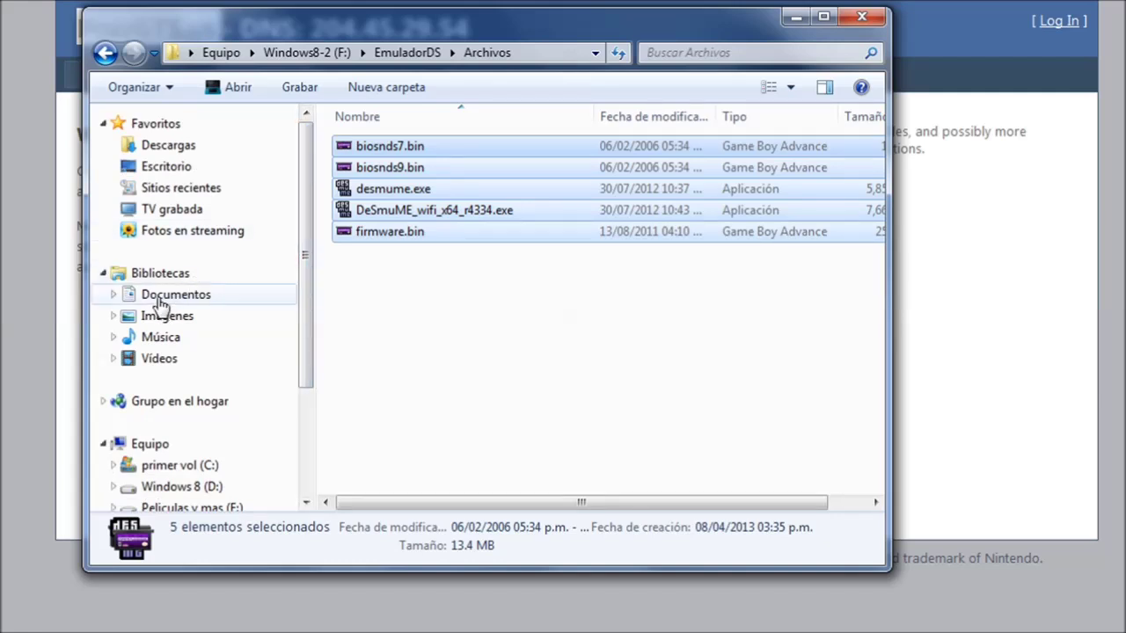
click(161, 303)
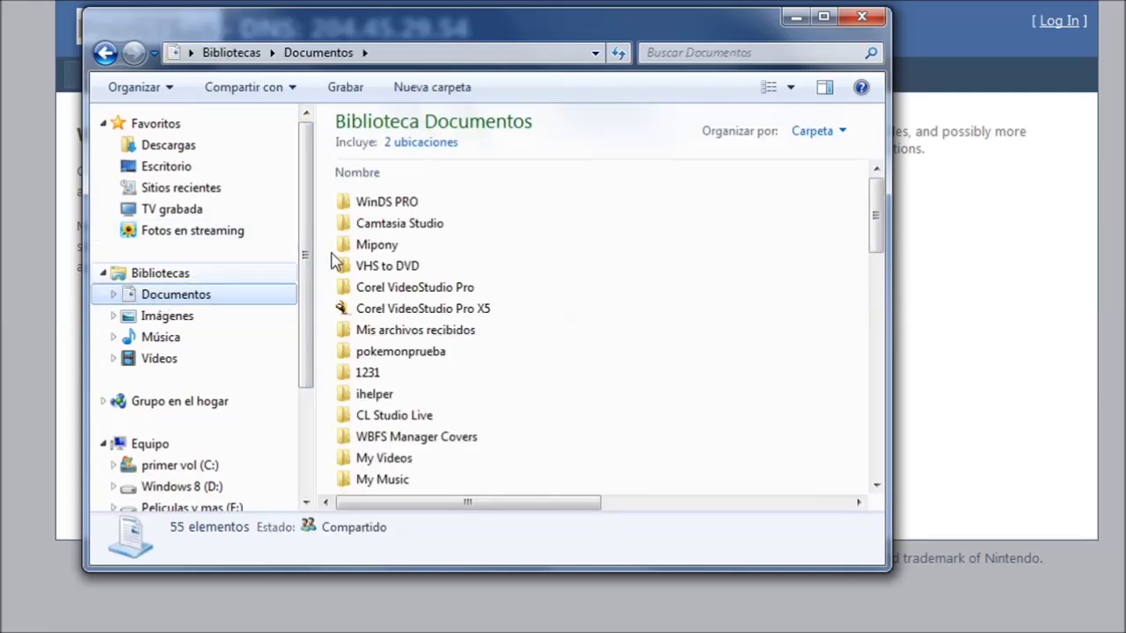
double_click(374, 208)
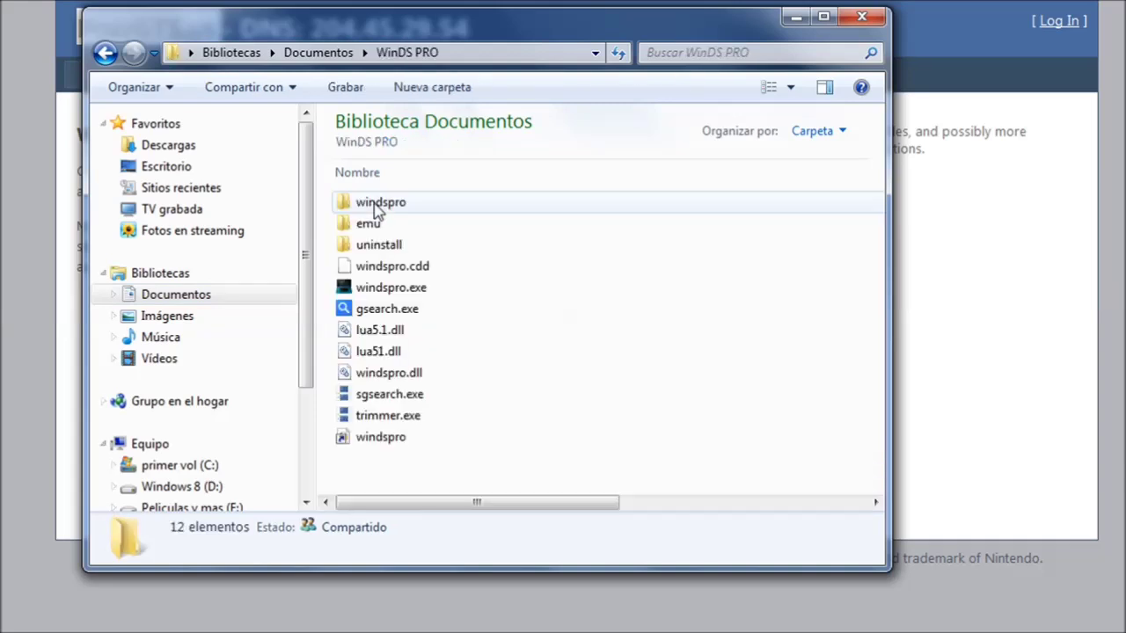
double_click(389, 230)
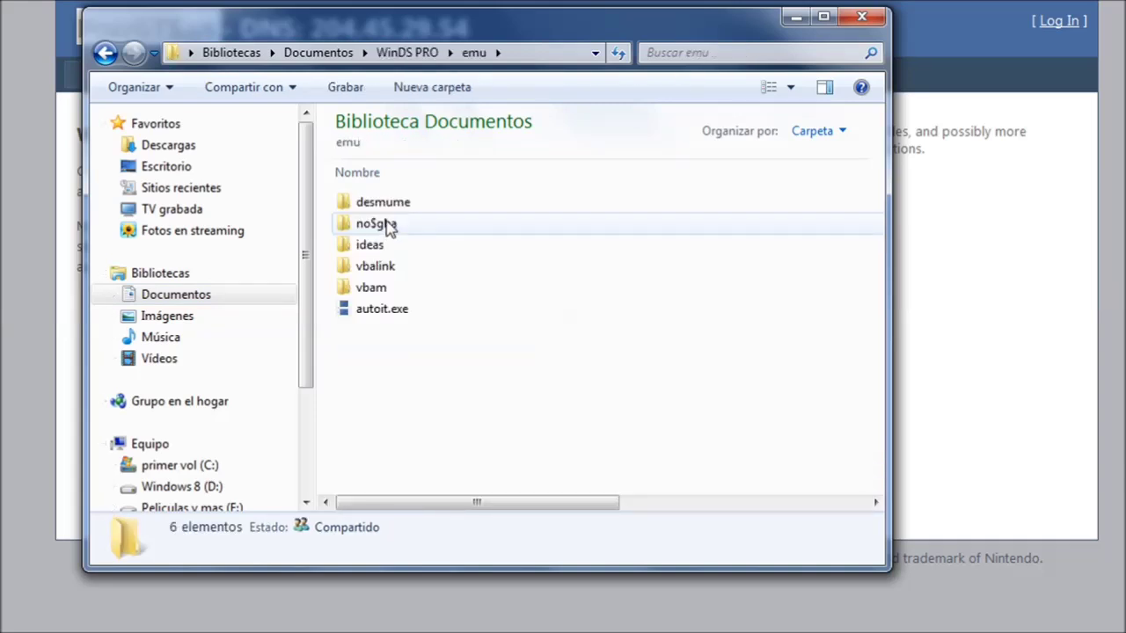
double_click(390, 211)
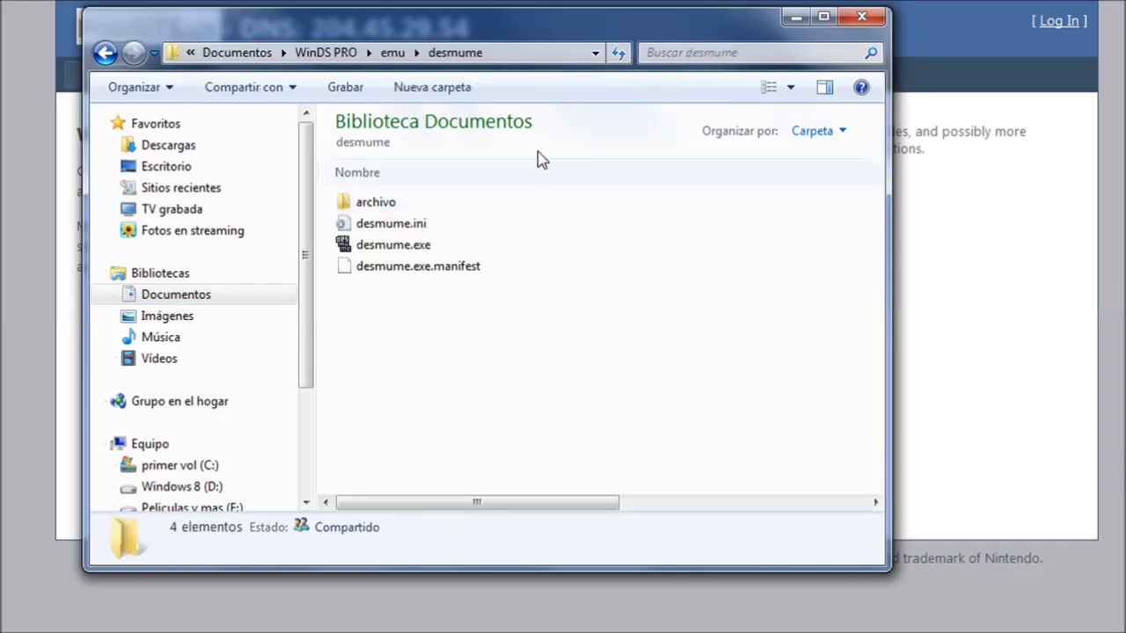
right_click(445, 345)
click(487, 482)
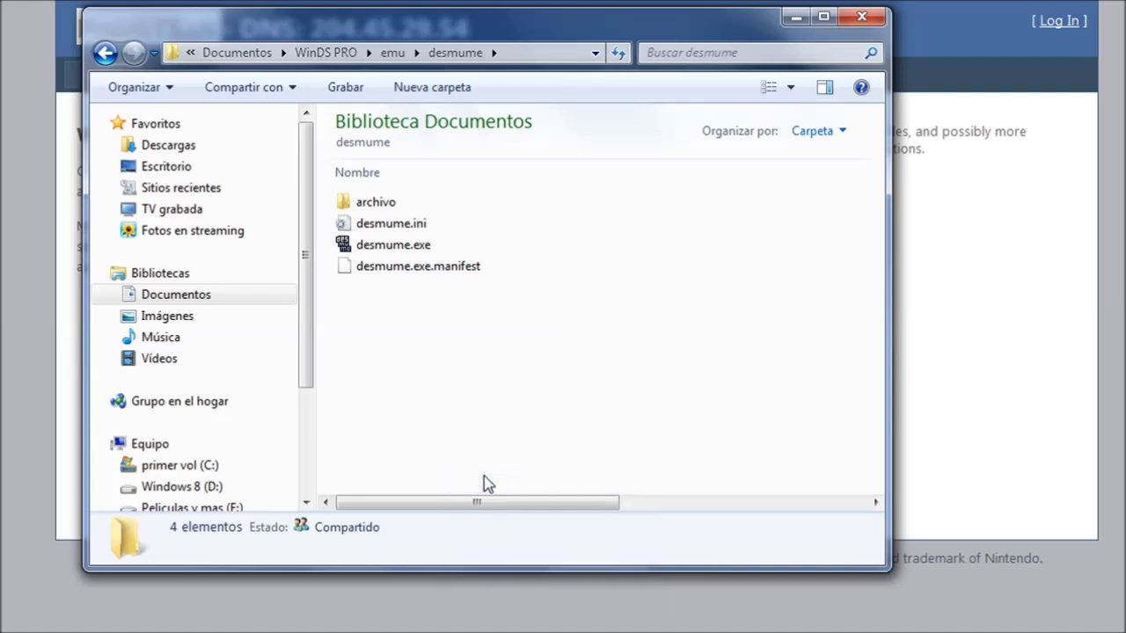
click(679, 403)
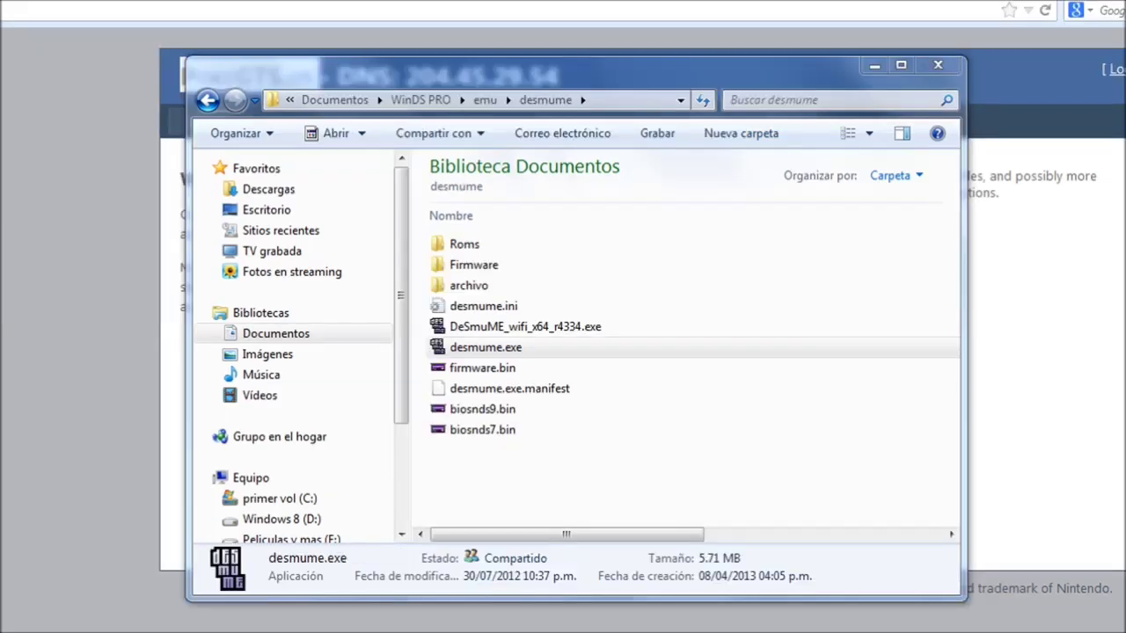
- Launch desmume.exe from the desmume folder
click(521, 352)
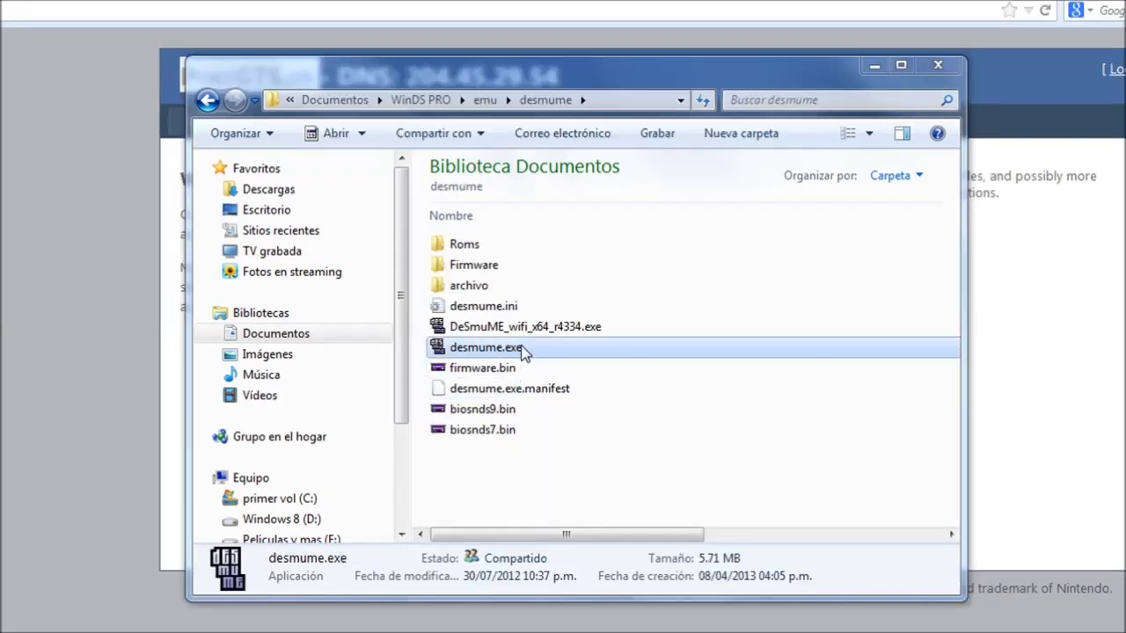
double_click(521, 351)
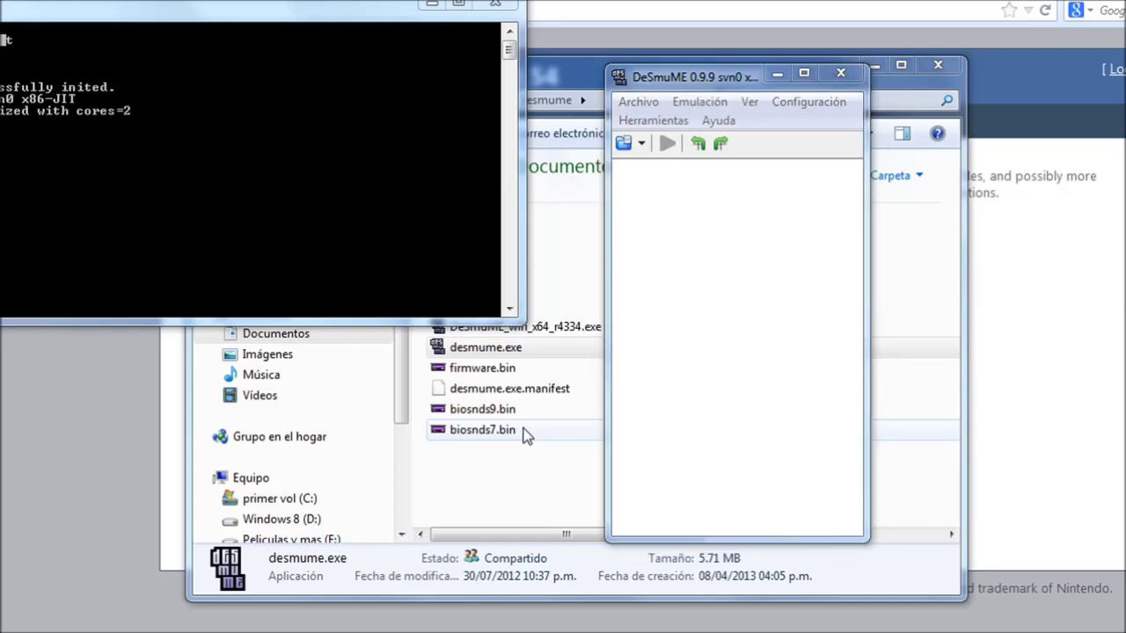
- Run firewall.cpl and check whether Windows Firewall is turned off for private and public networks, leaving the settings as they are
key(super+r)
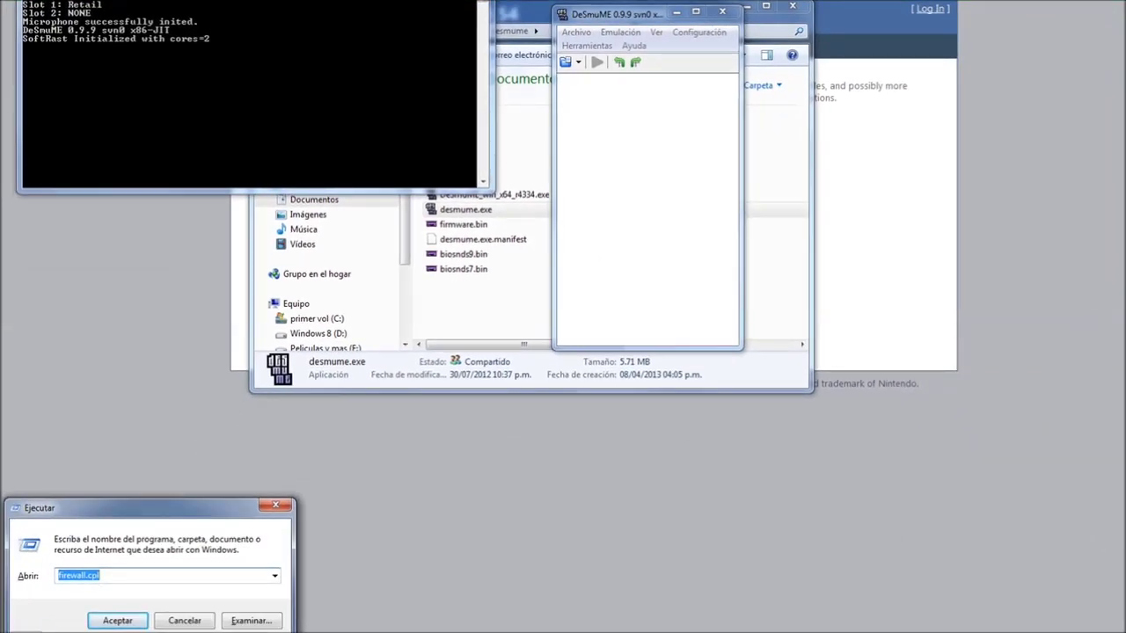
click(101, 577)
click(121, 622)
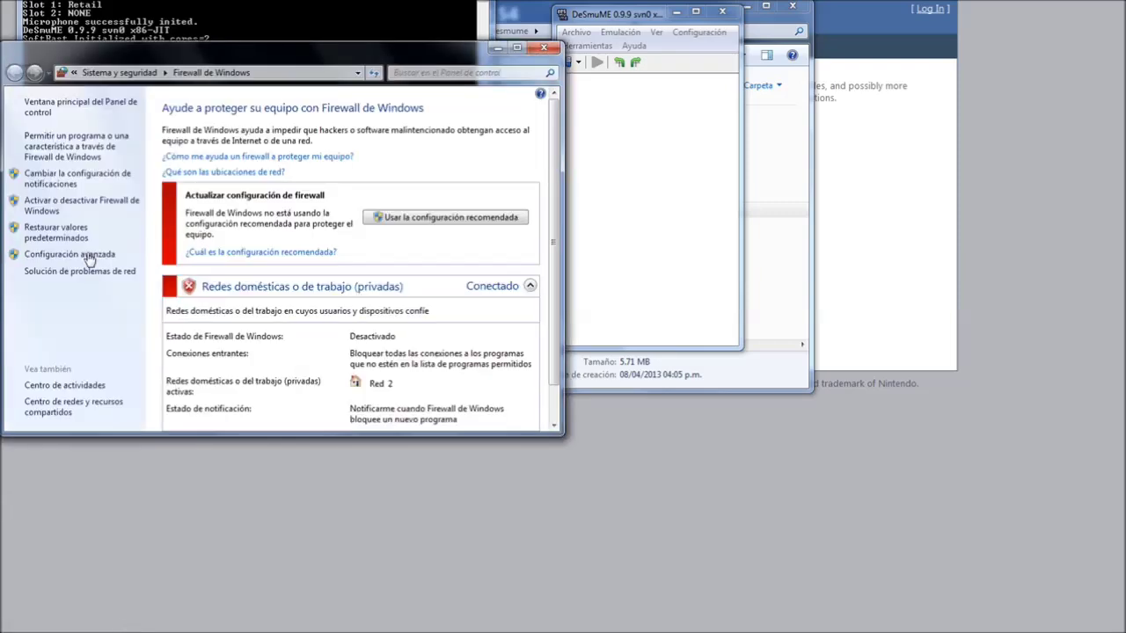
click(76, 210)
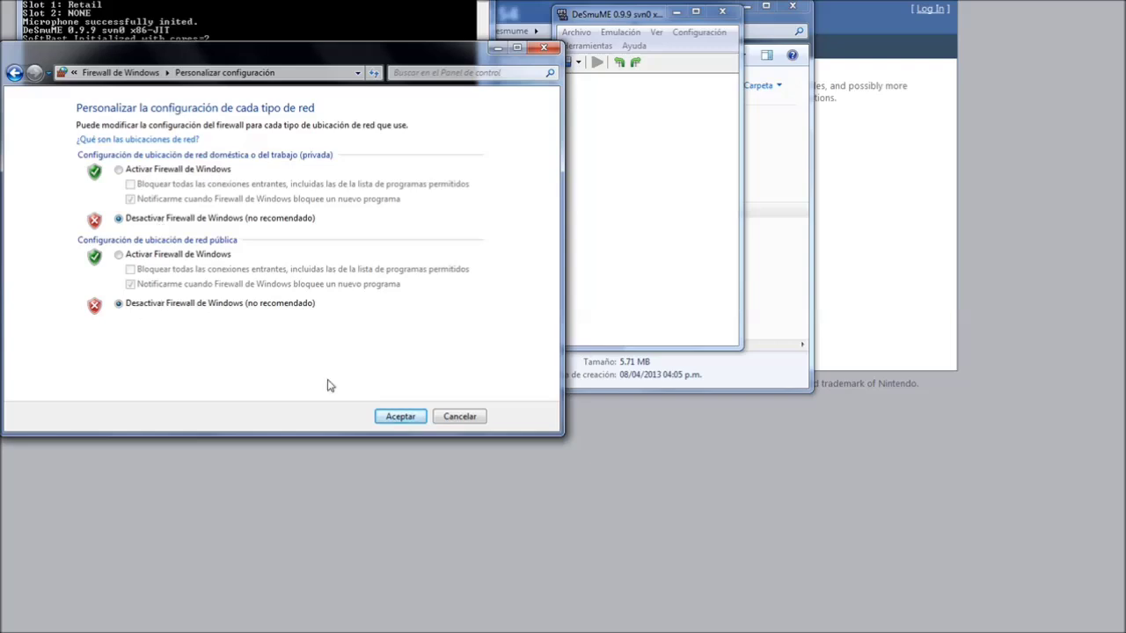
click(437, 419)
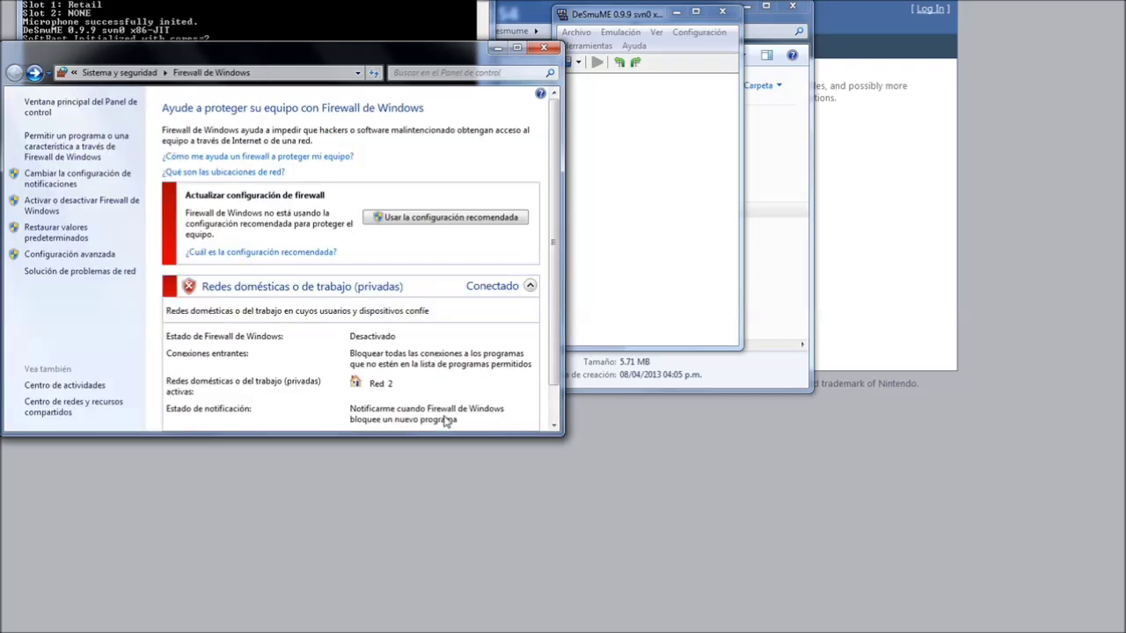
click(543, 47)
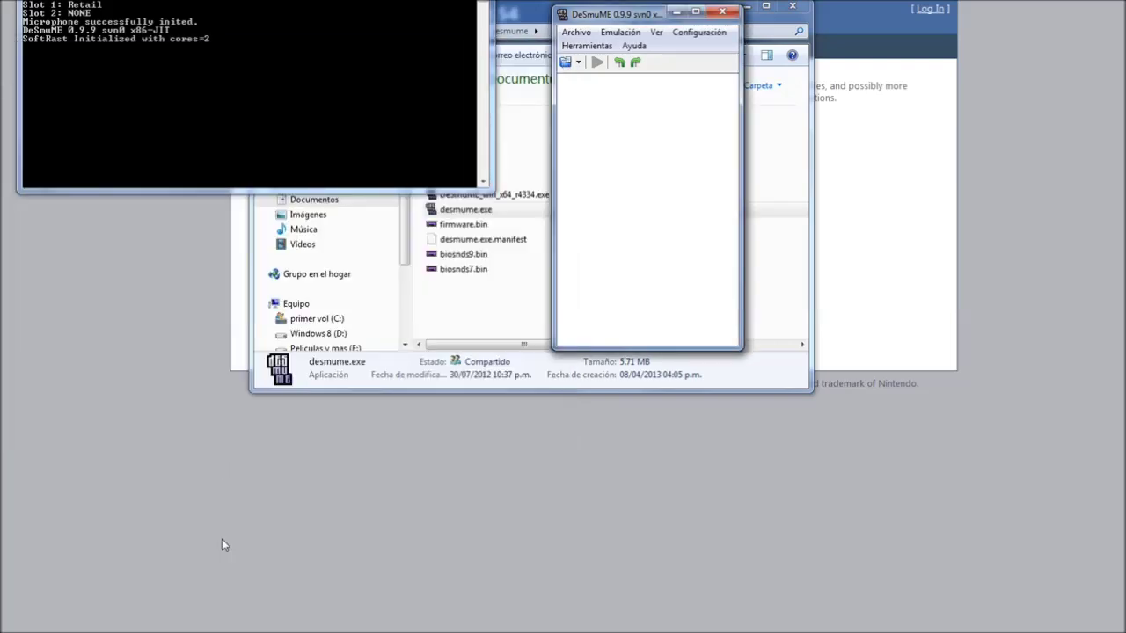
key(super+r)
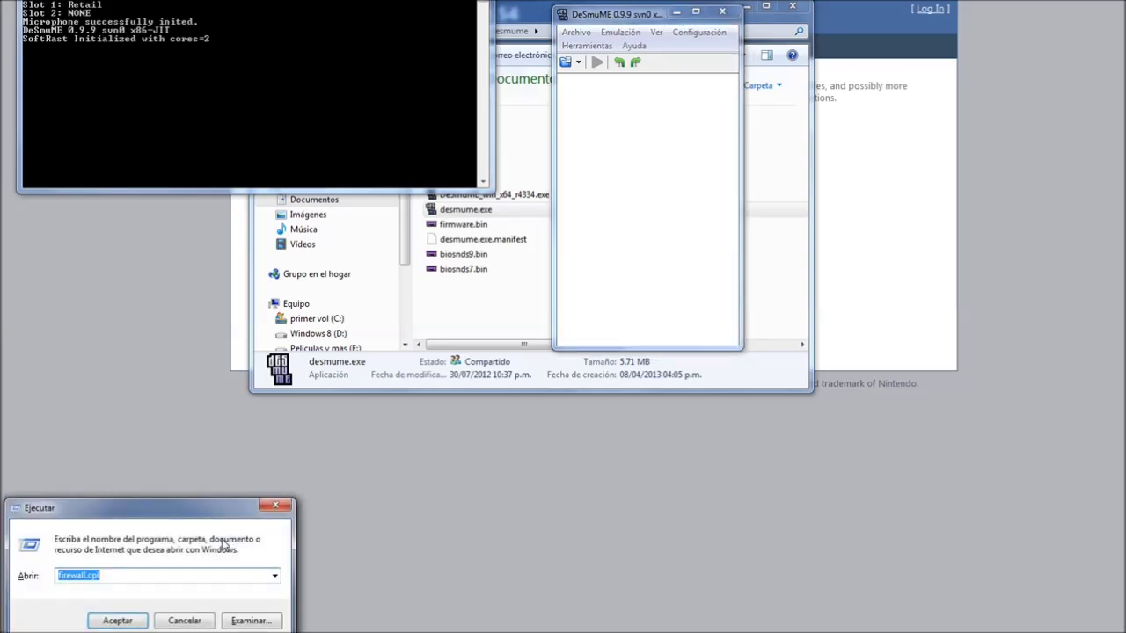
click(189, 620)
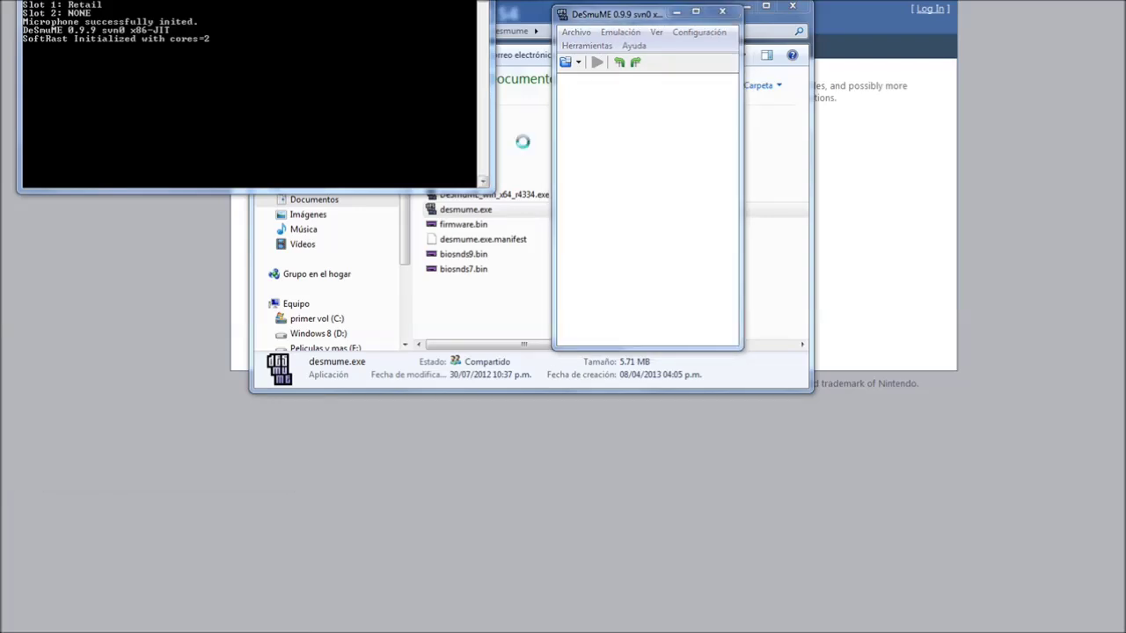
click(617, 13)
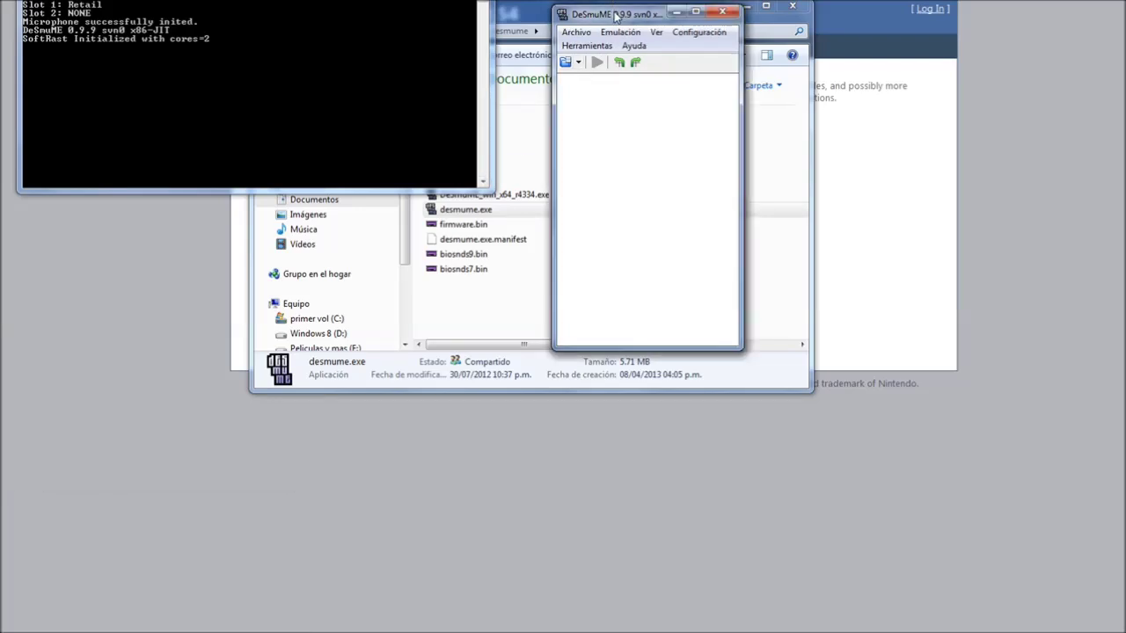
- Confirm the Wifi options with Infraestructura mode and the Intel(R) PRO/100 VE connection as network adapter
click(699, 33)
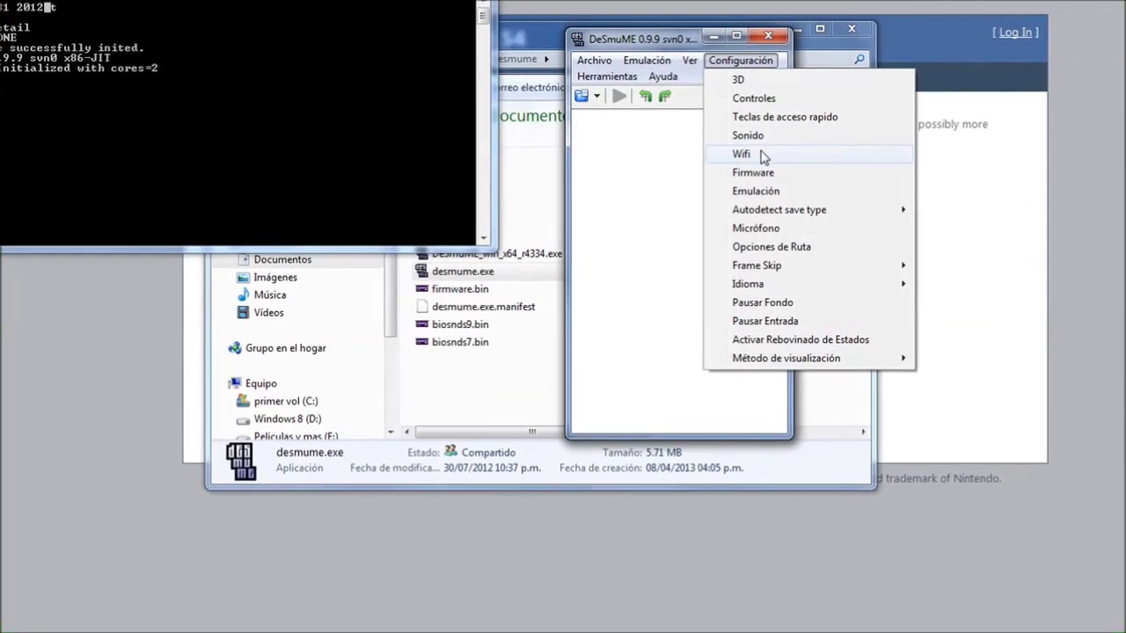
click(704, 112)
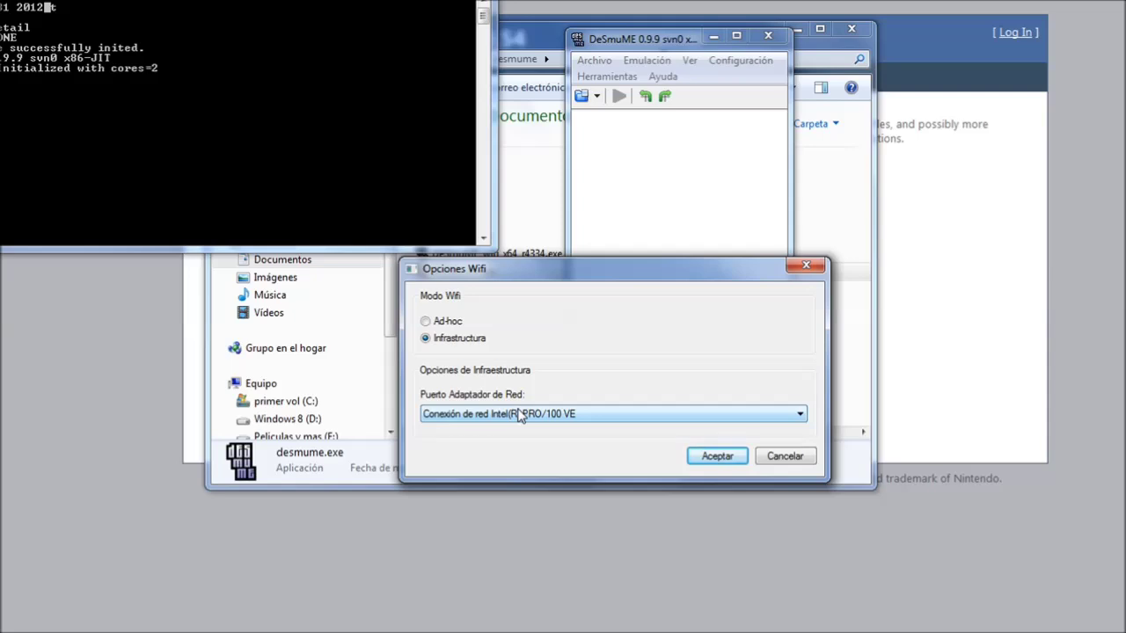
click(708, 458)
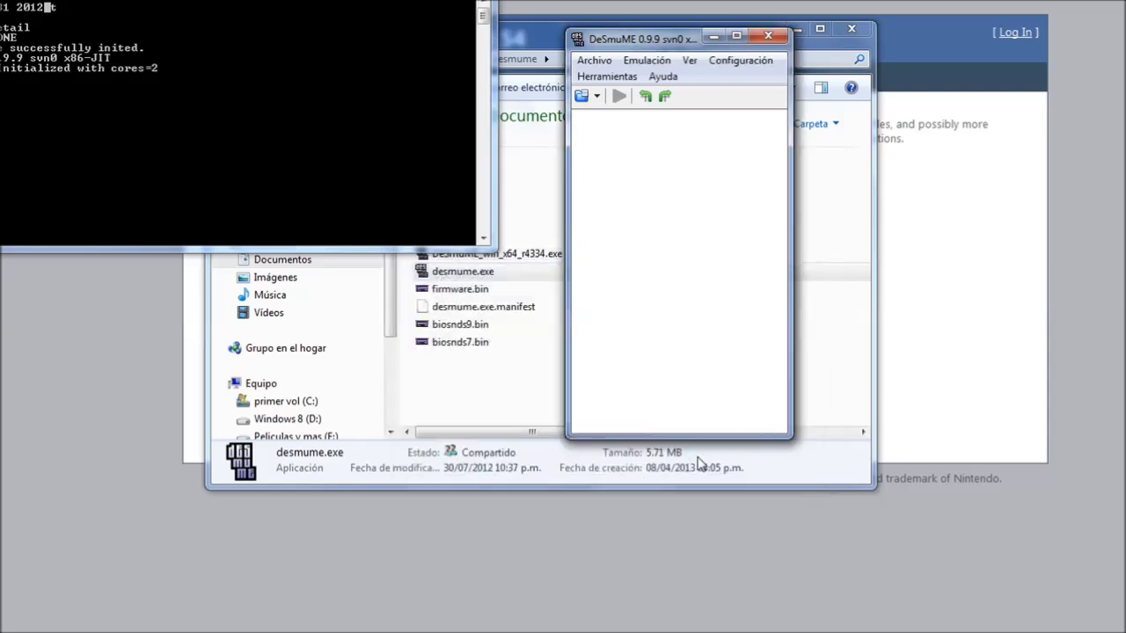
- In the emulation options, switch the use of external BIOS images off and on again
click(746, 63)
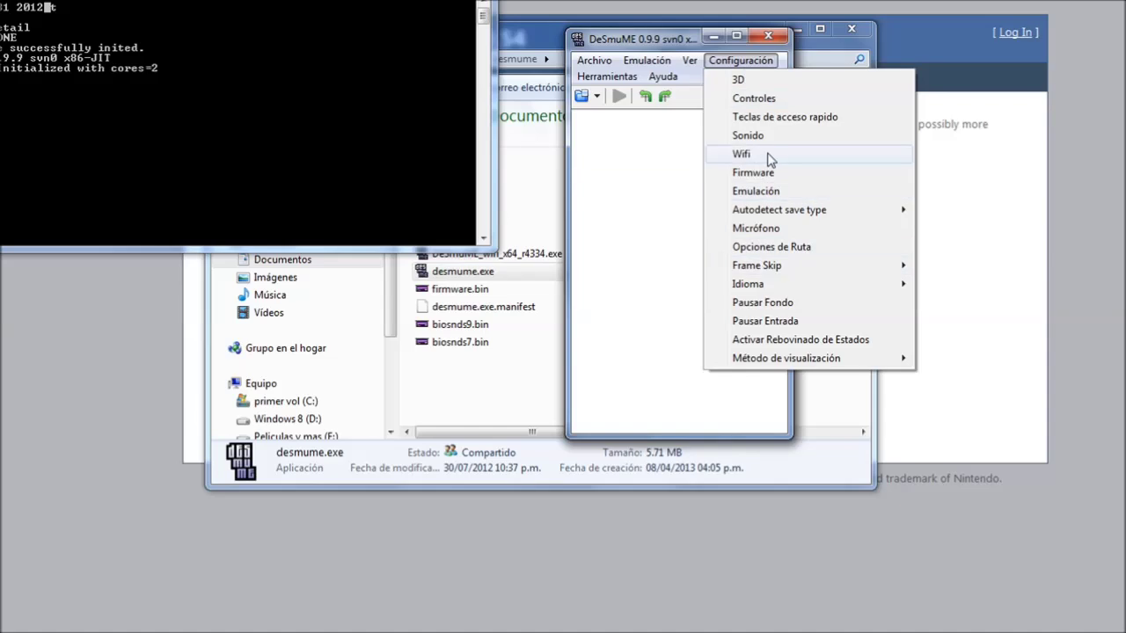
click(770, 192)
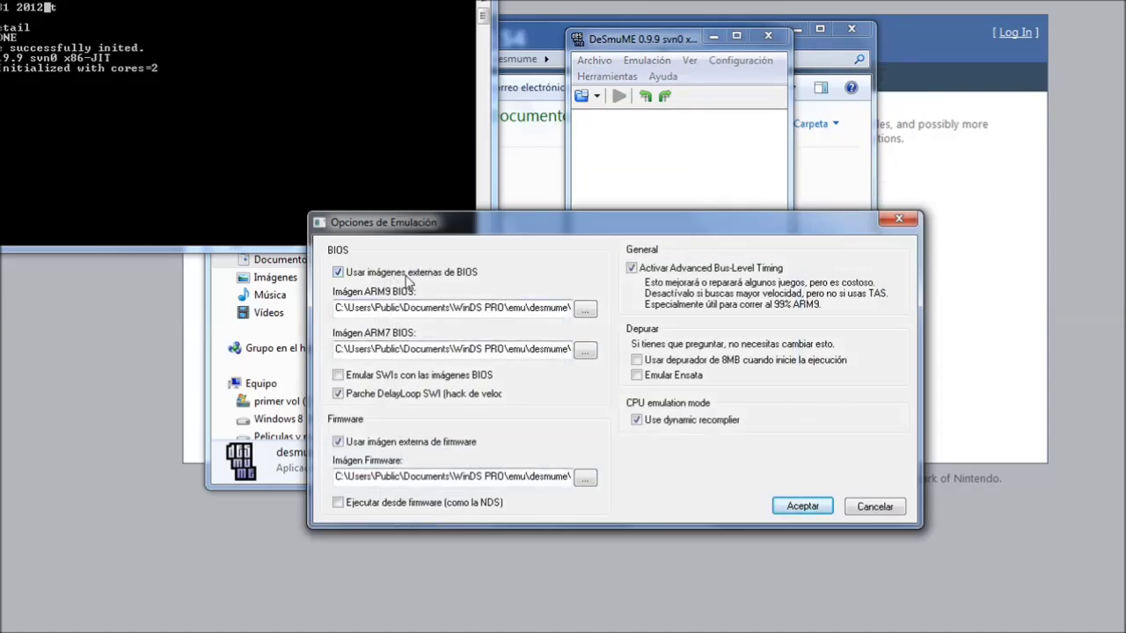
click(353, 273)
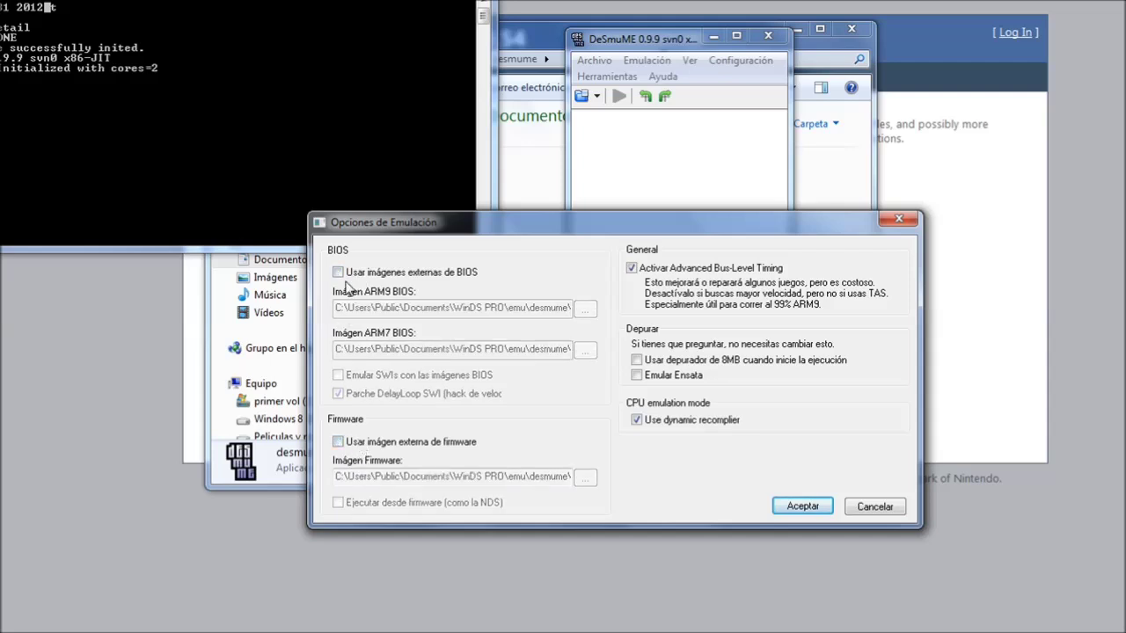
click(340, 273)
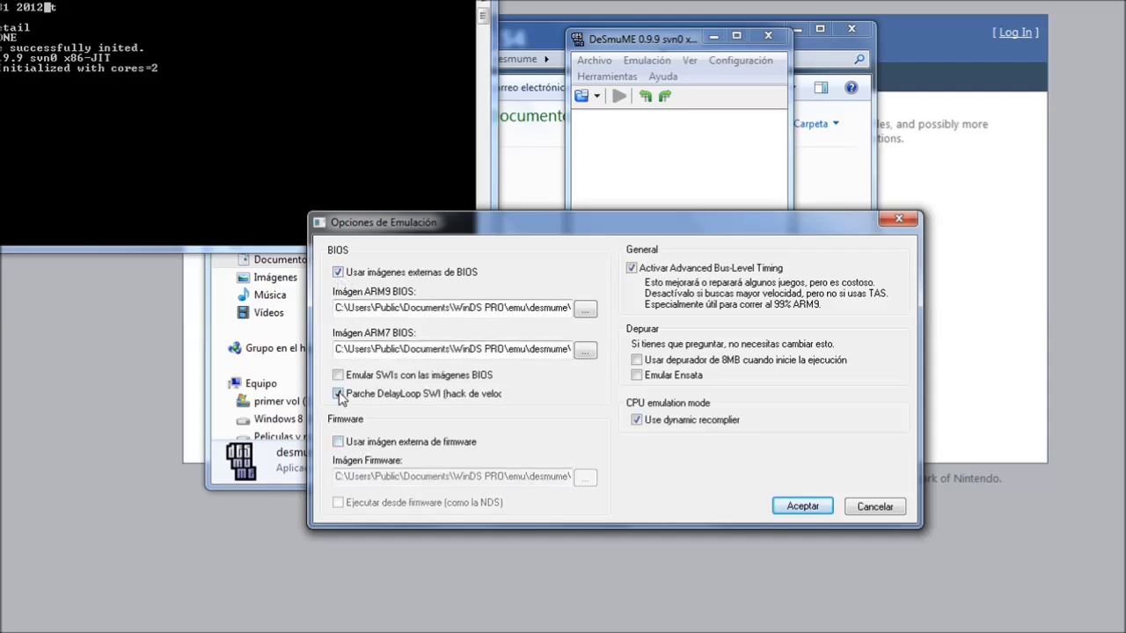
- Set the ARM9 BIOS image to biosnds9.bin from Documentos > WinDS PRO > emu > desmume
click(584, 311)
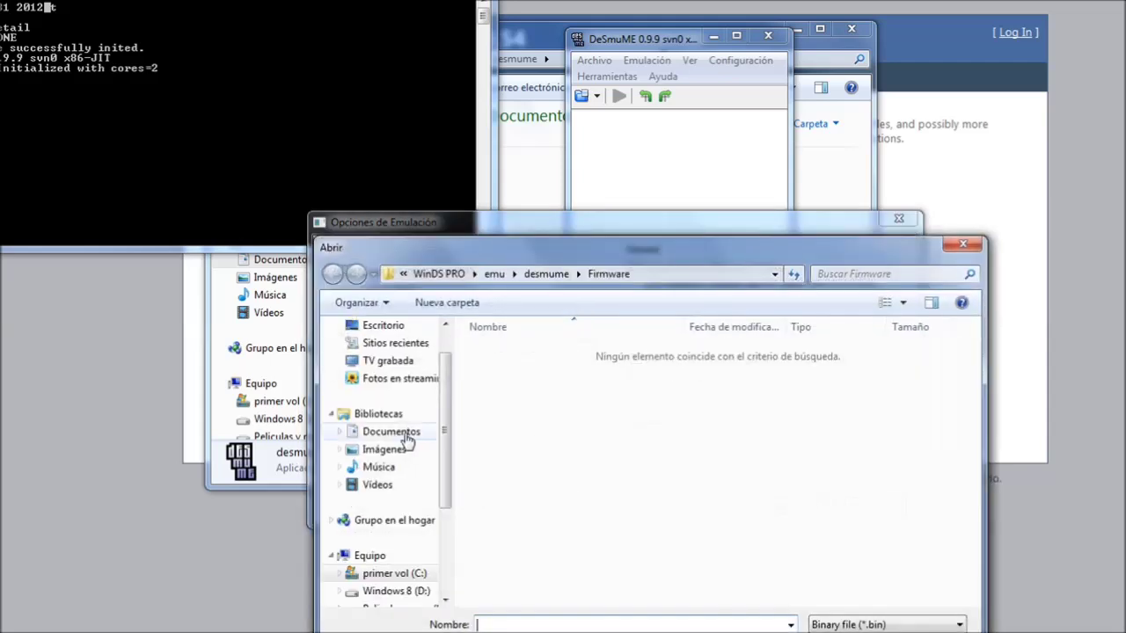
click(403, 434)
double_click(513, 417)
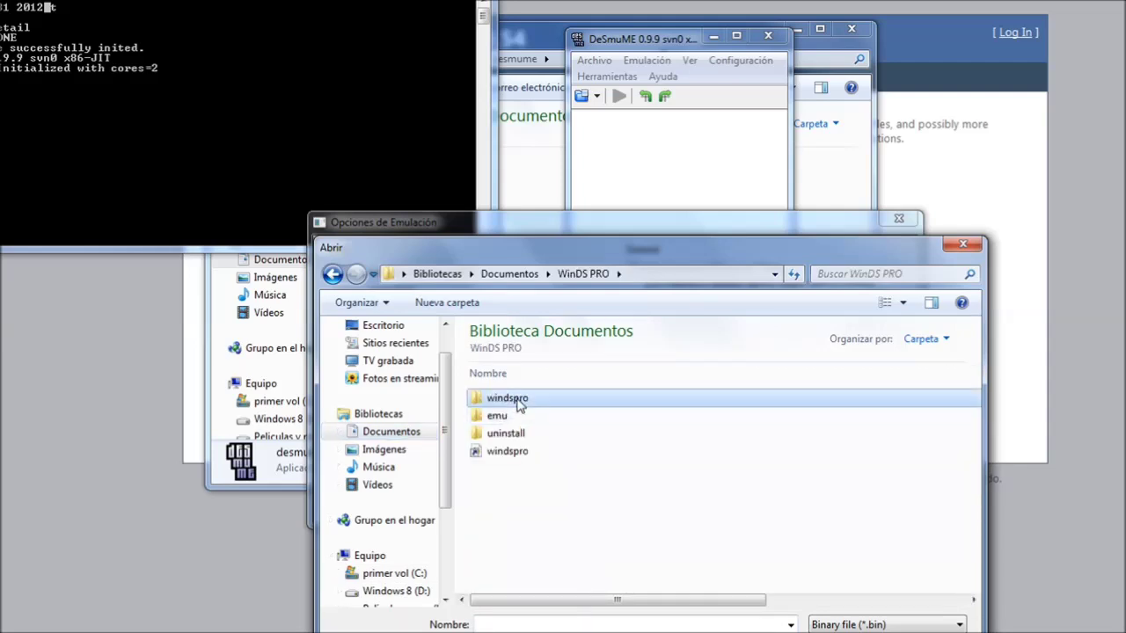
click(517, 423)
double_click(517, 419)
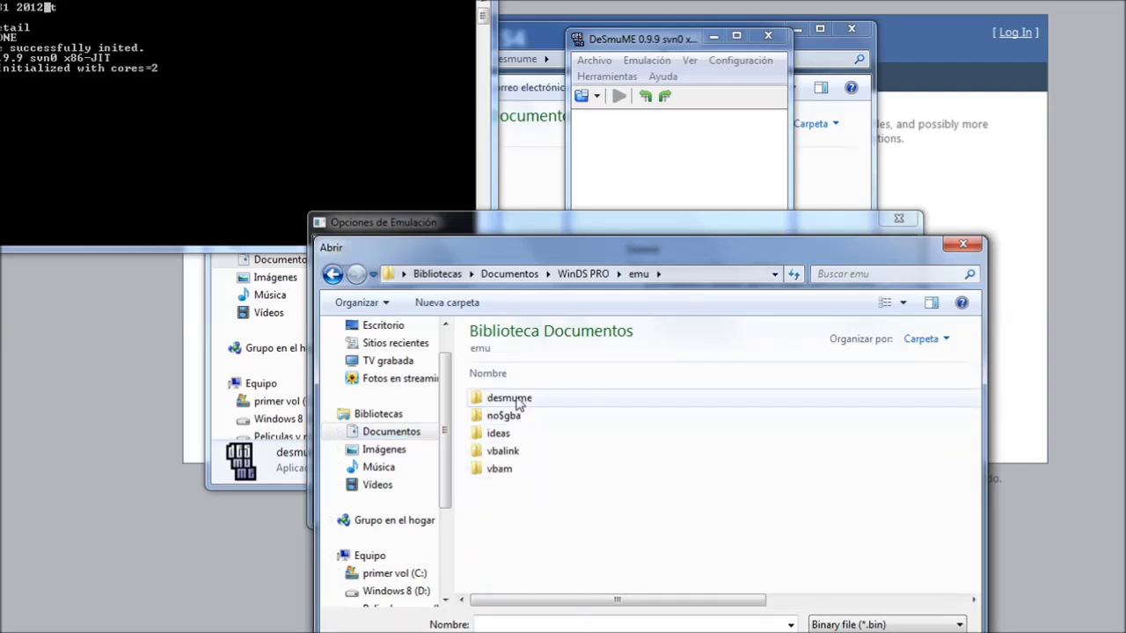
double_click(494, 399)
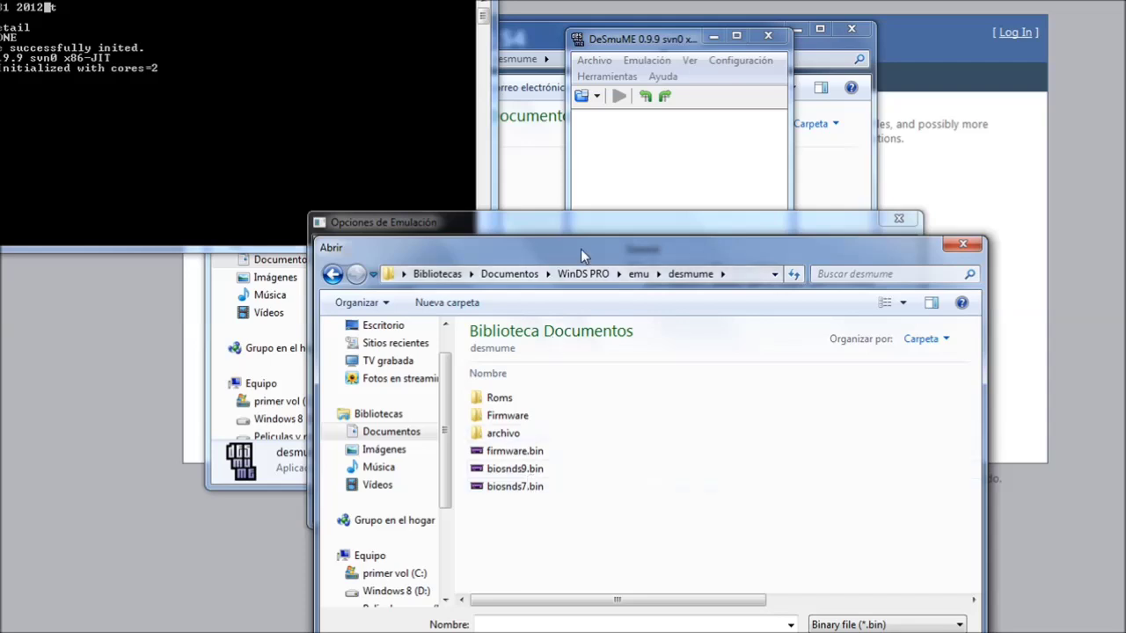
drag(555, 251, 776, 160)
double_click(759, 380)
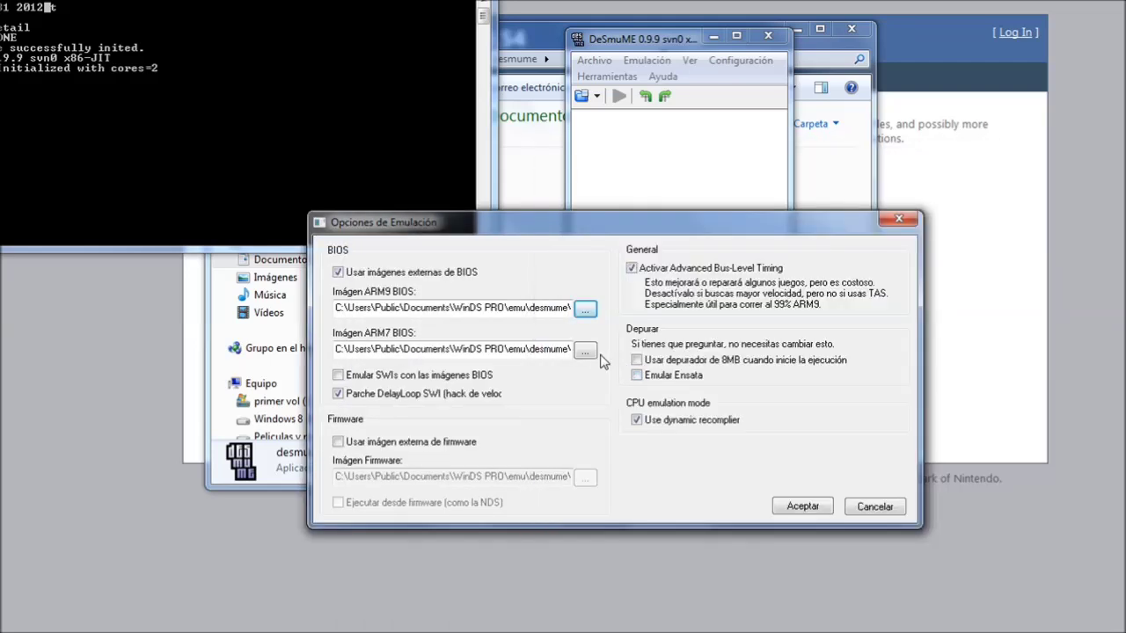
- Set the ARM7 BIOS image to biosnds7.bin from Documentos > WinDS PRO > emu > desmume
click(585, 352)
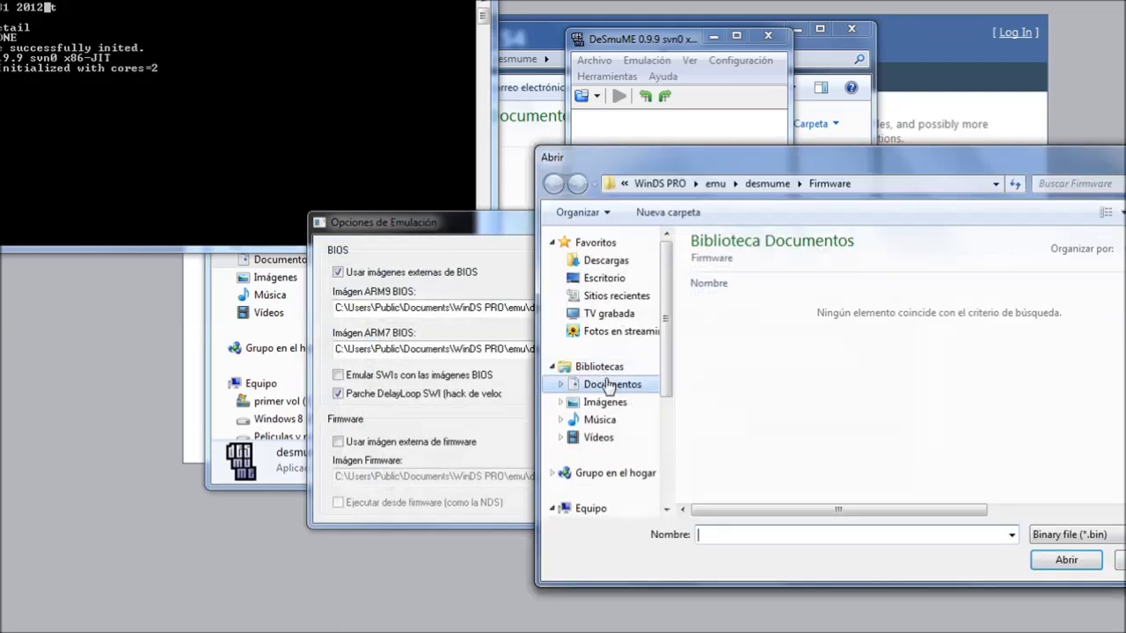
click(588, 384)
double_click(717, 328)
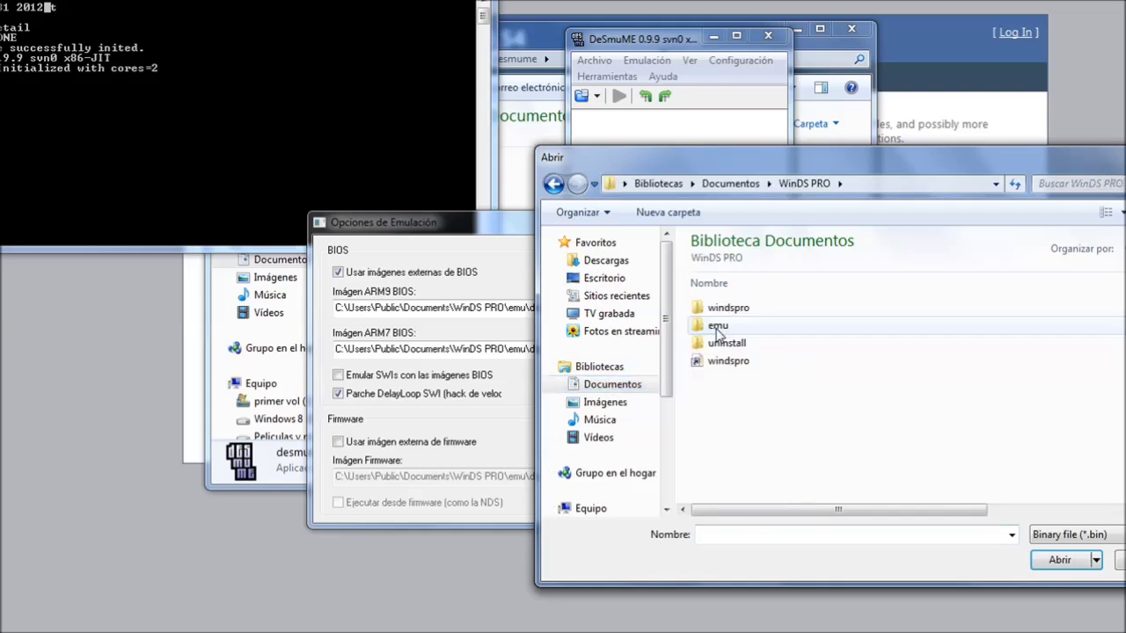
double_click(723, 325)
double_click(730, 310)
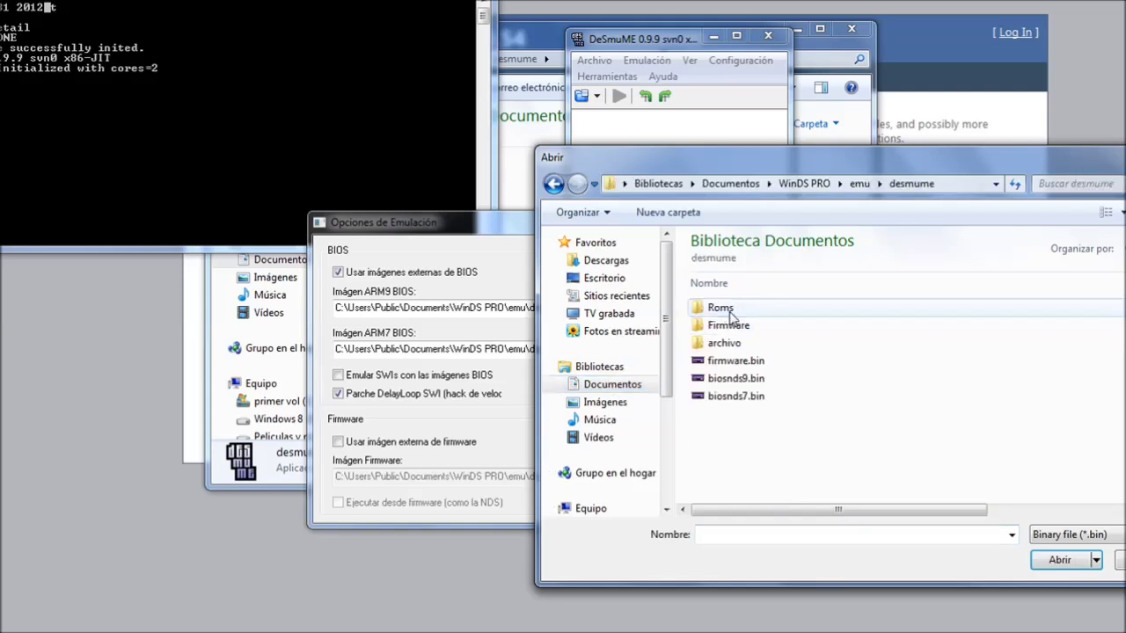
double_click(731, 396)
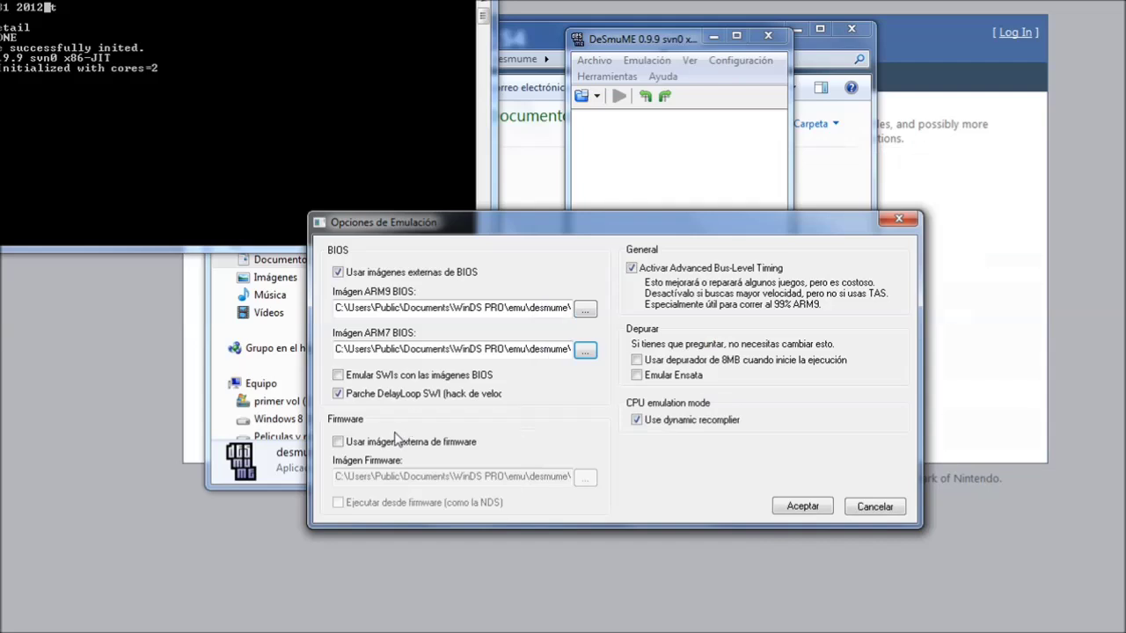
- Enable the external firmware image, set it to firmware.bin from the WinDS PRO > emu > desmume folder, and accept the emulation options
click(338, 441)
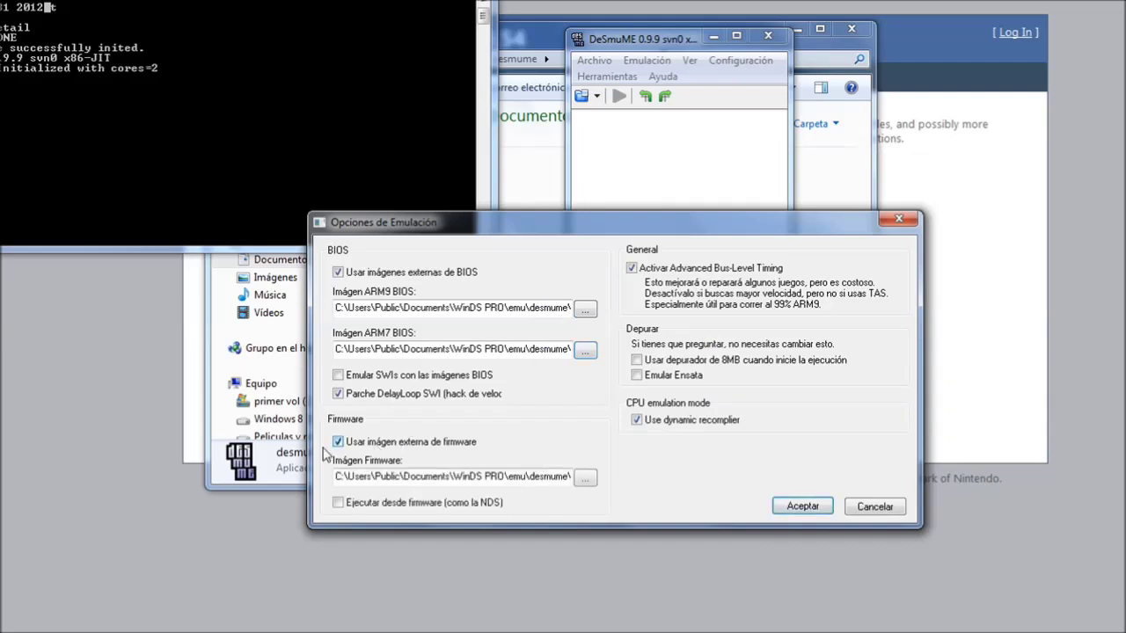
click(585, 480)
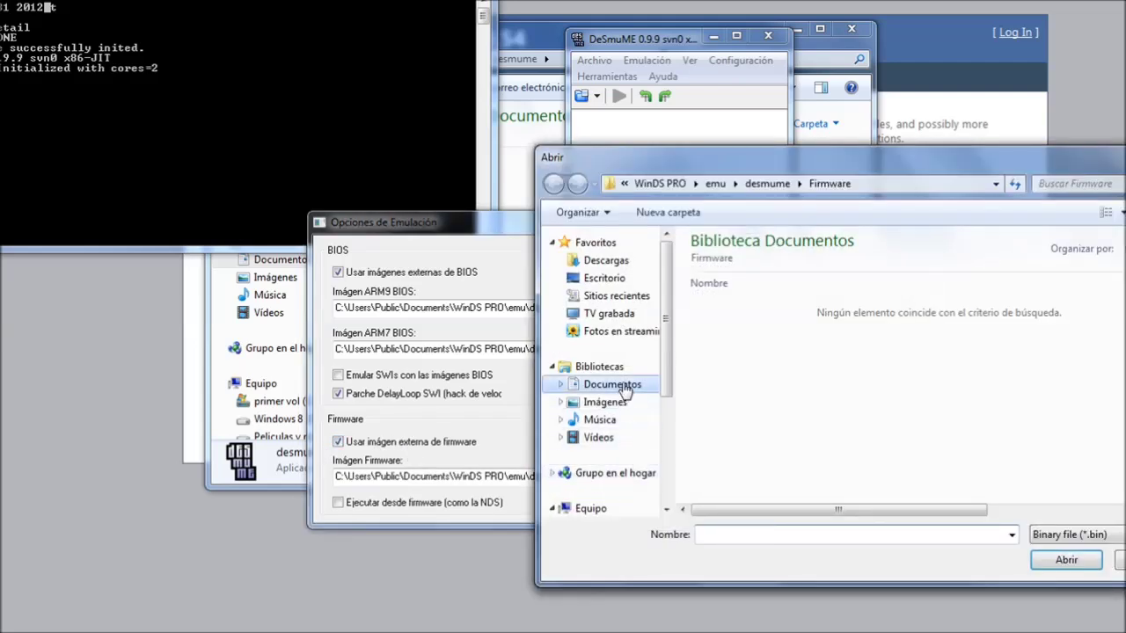
click(616, 385)
double_click(755, 327)
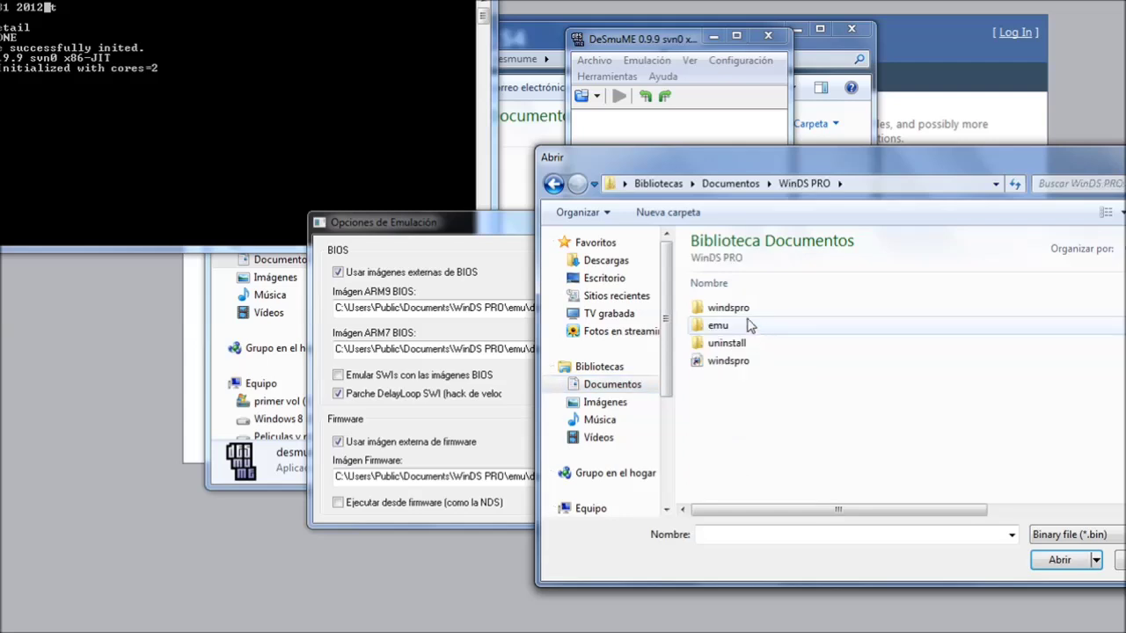
click(730, 327)
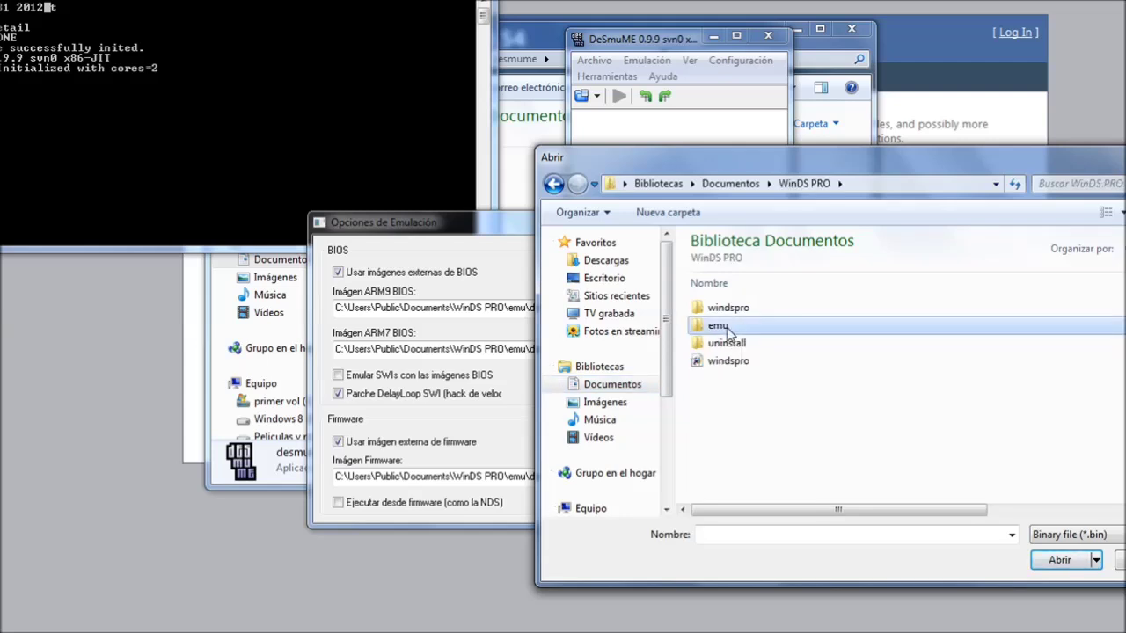
double_click(728, 333)
double_click(731, 308)
click(743, 362)
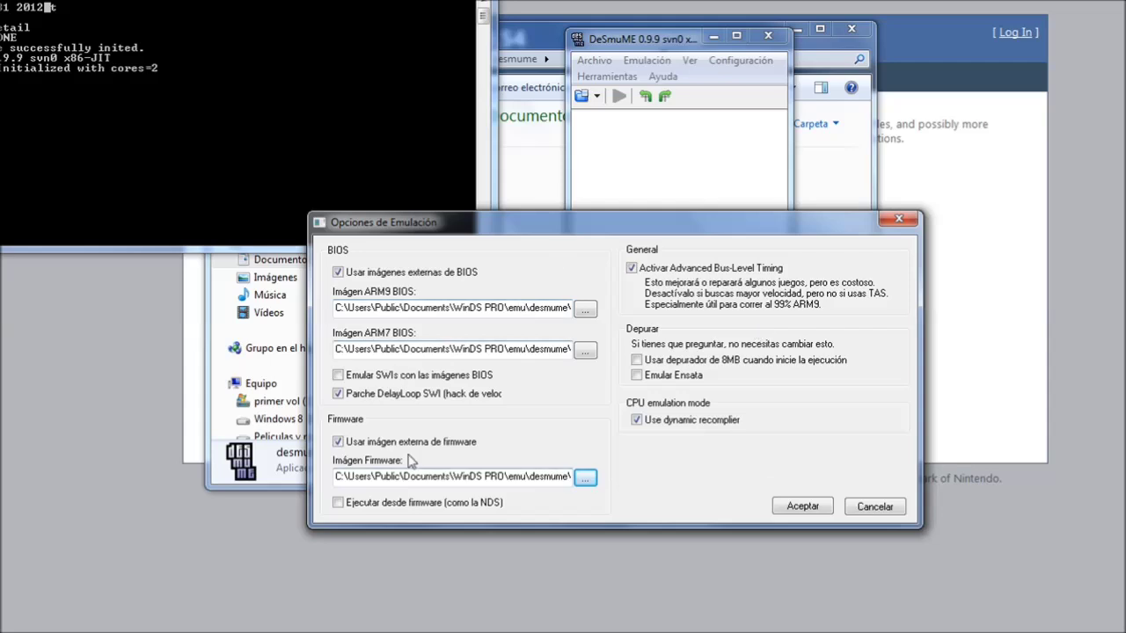
click(796, 508)
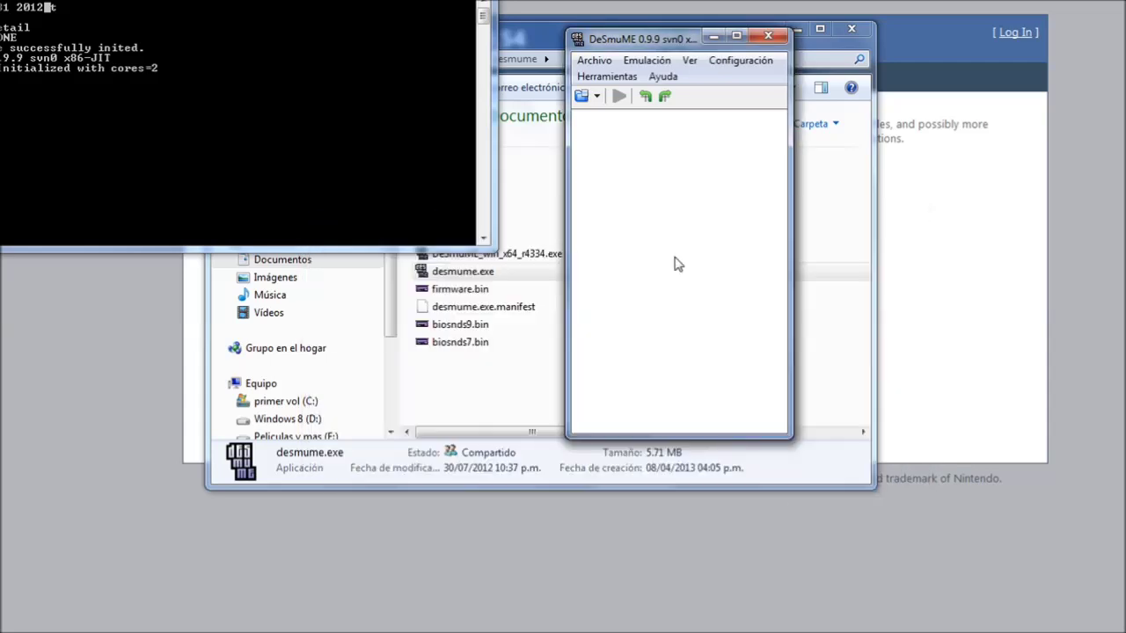
- Load the ROM Pokemon.Perla.nds from the Windows8-2 (F:) drive
click(595, 61)
click(599, 79)
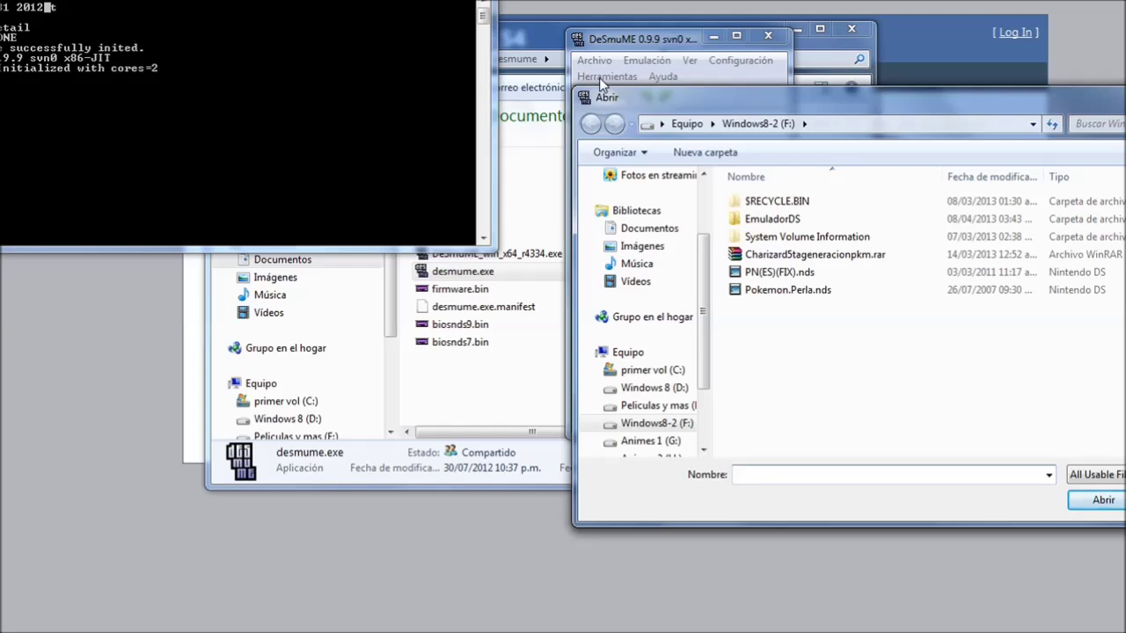
double_click(819, 294)
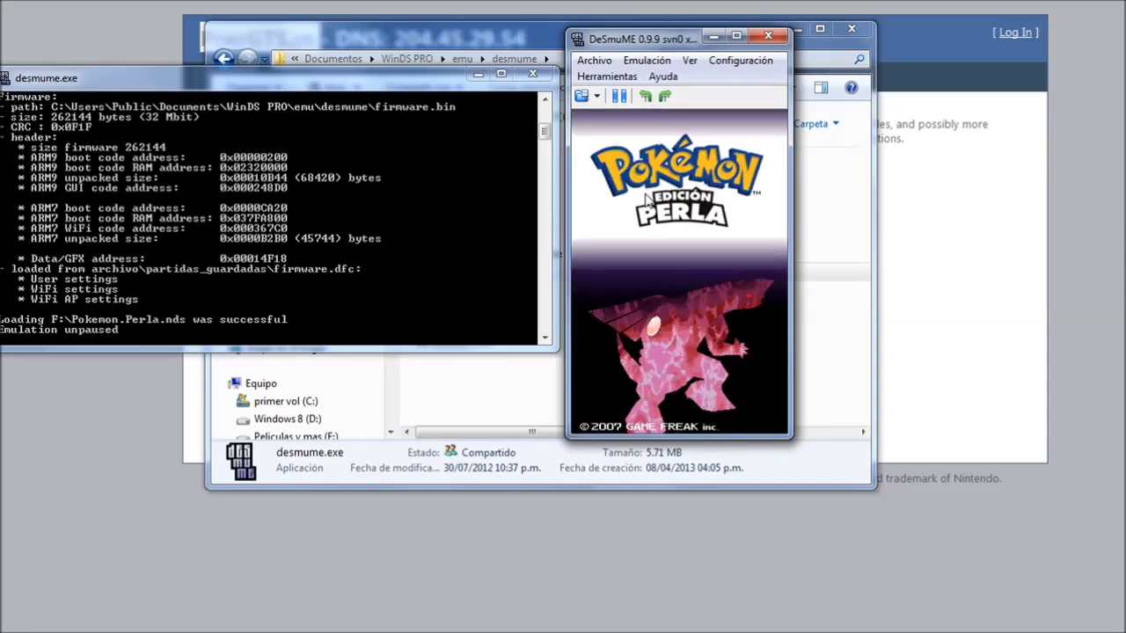
- Go past the game's title screen and enter its Nintendo Wi-Fi connection configuration
key(Return)
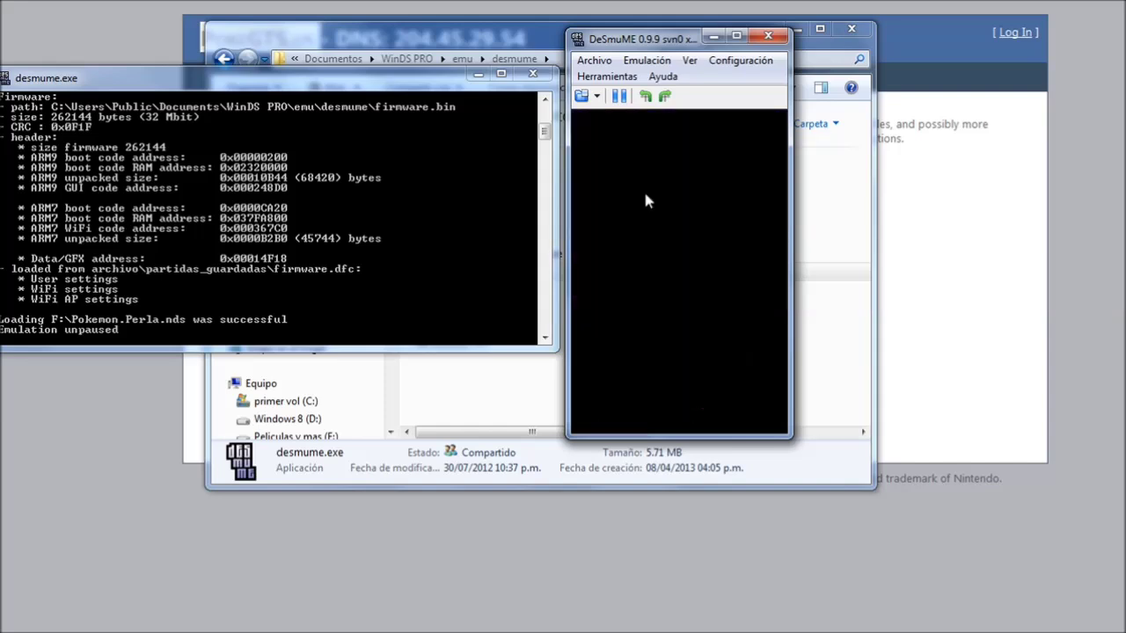
key(Down)
key(Down)
key(Down)
key(x)
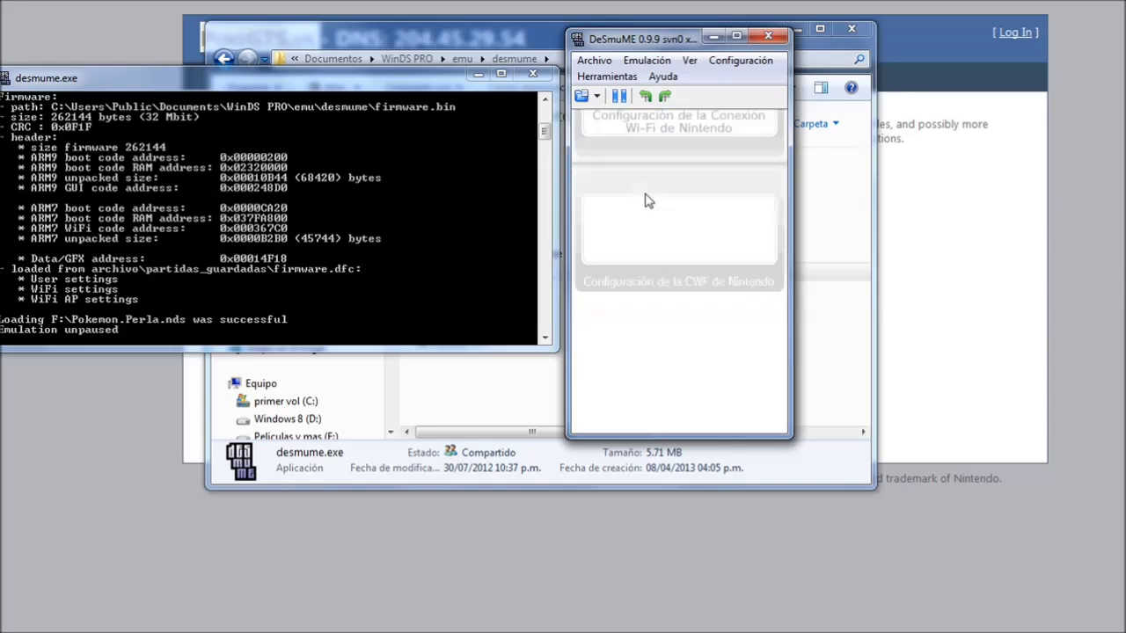
key(x)
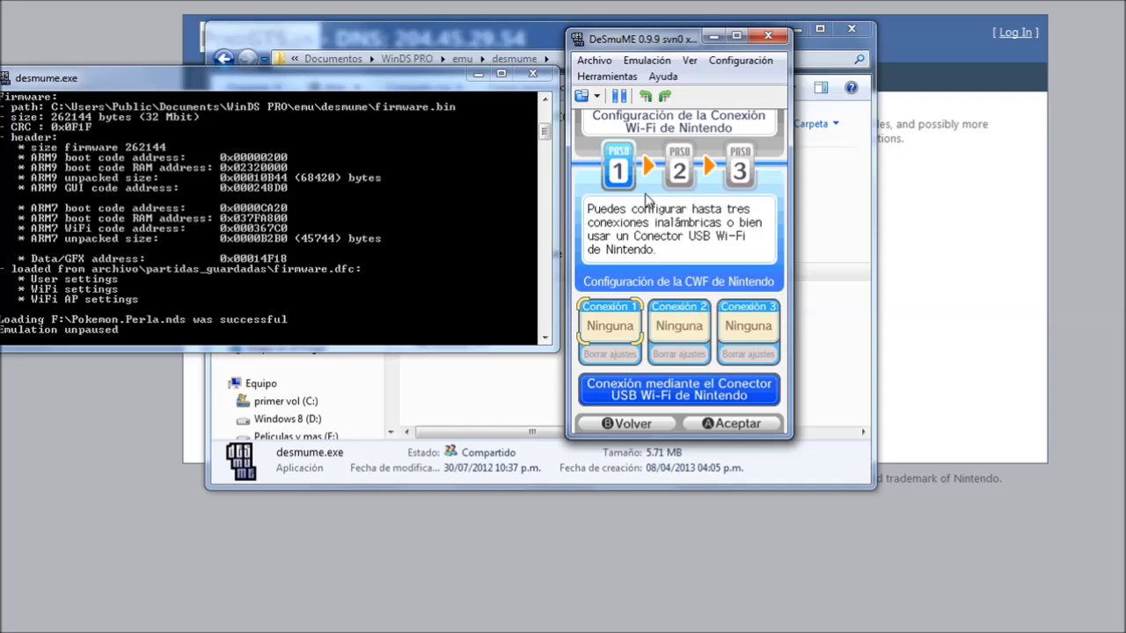
- Set up Conexión 1 by searching for an access point, choosing SoftAP, and running the connection test
click(637, 326)
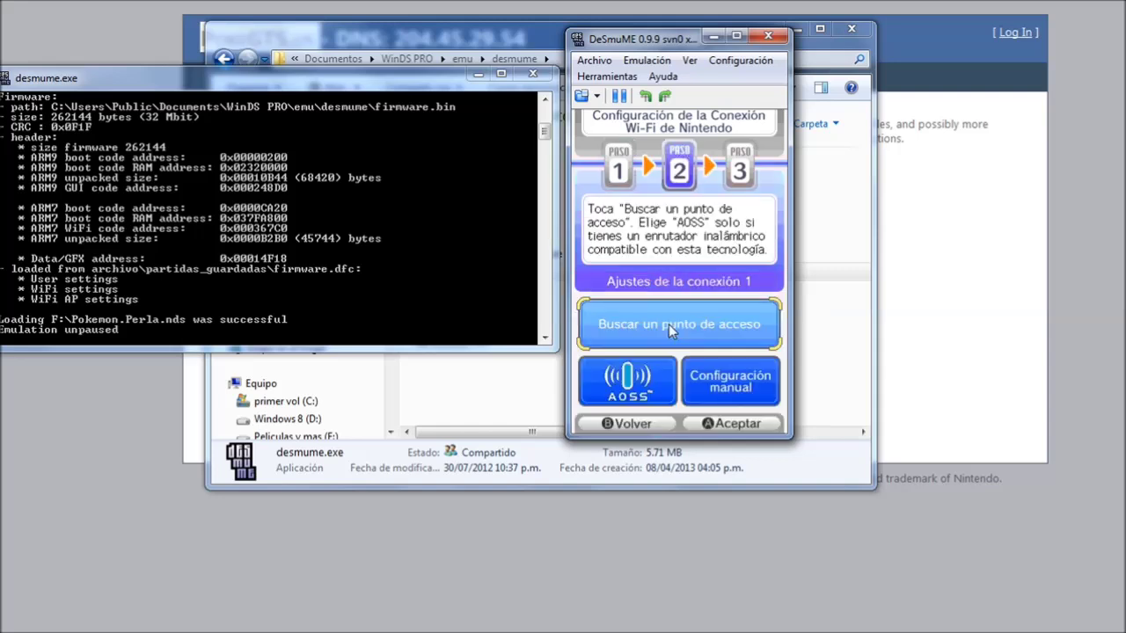
click(632, 423)
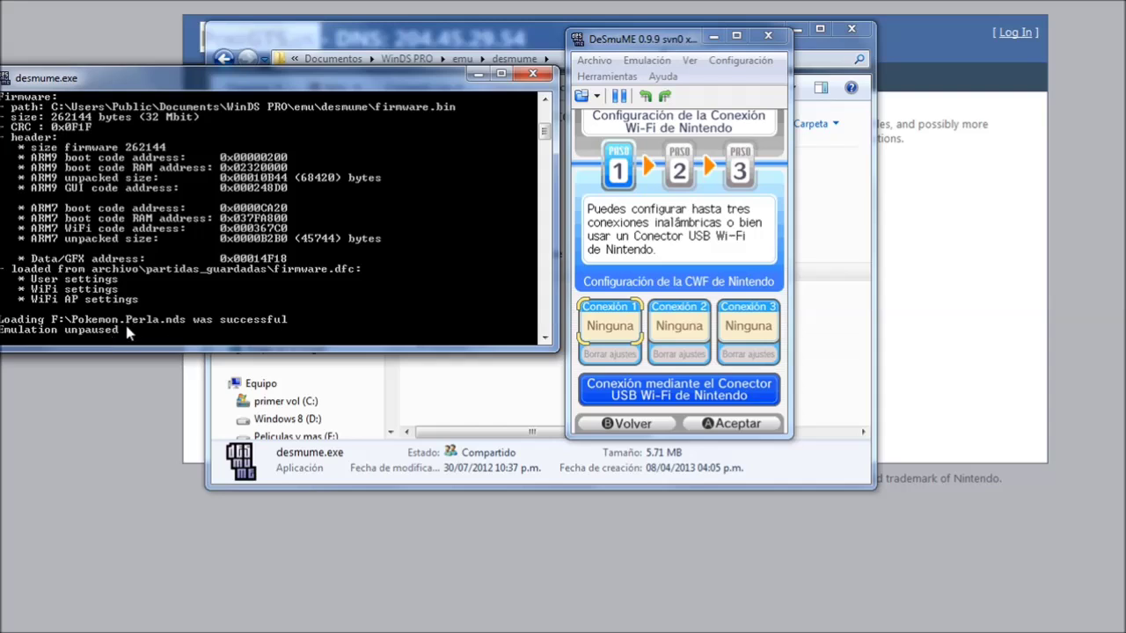
click(628, 338)
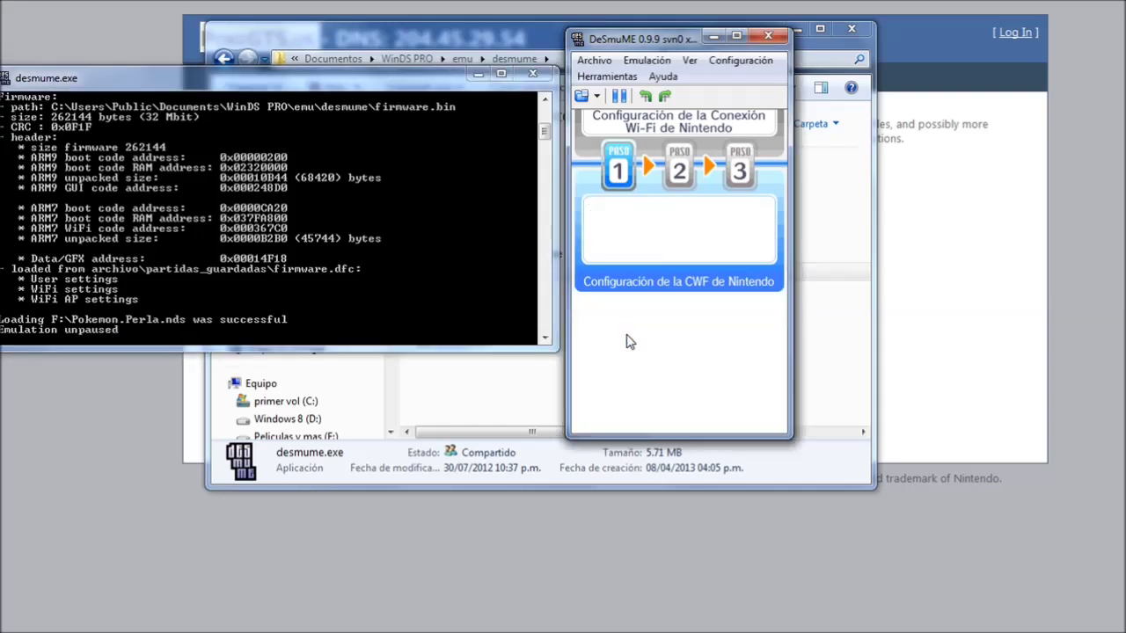
click(662, 343)
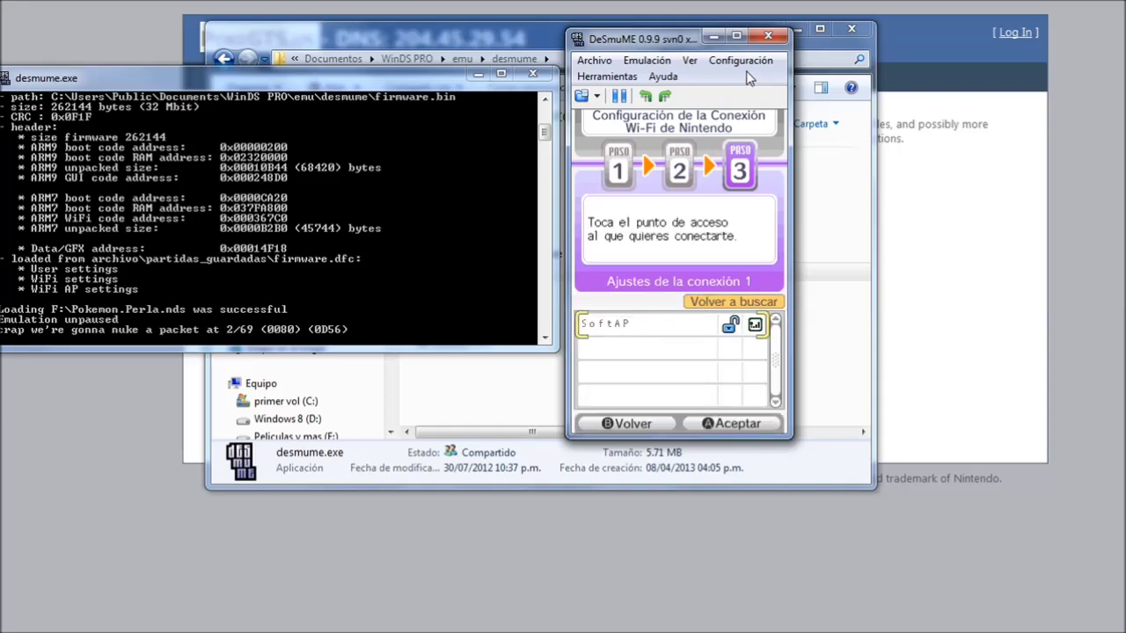
click(725, 425)
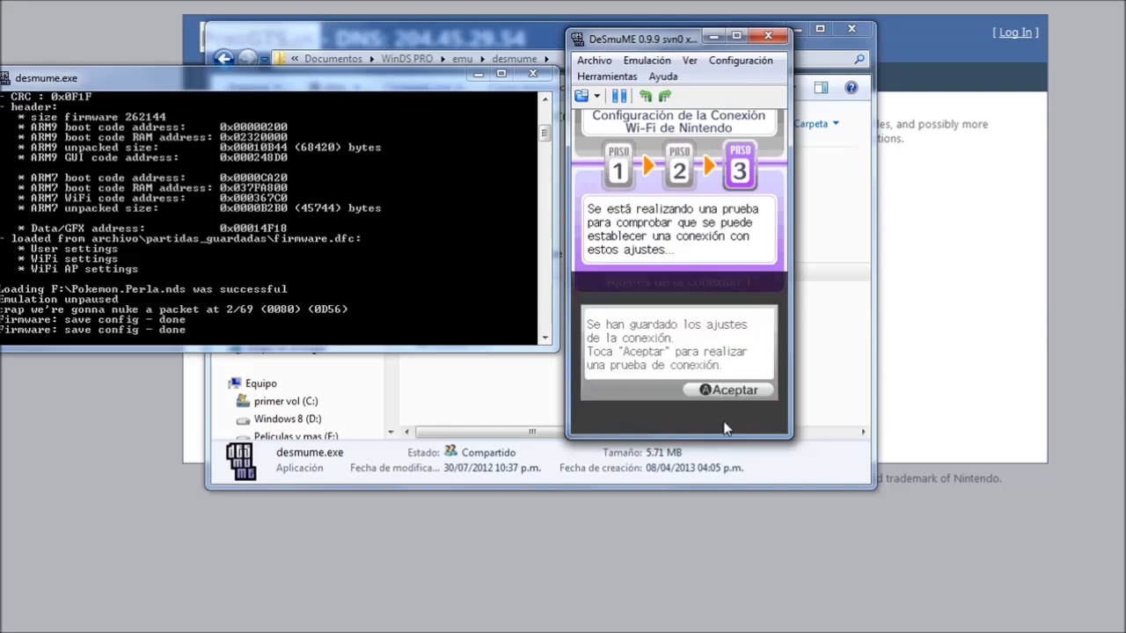
click(727, 396)
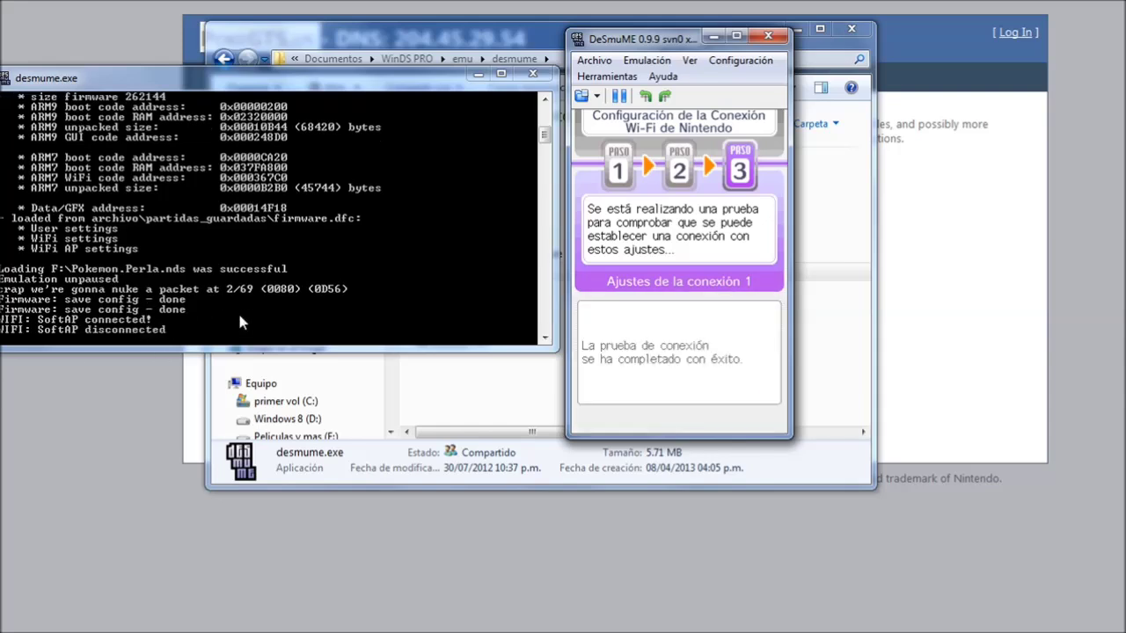
- Disable the external firmware image in the emulation options
click(741, 60)
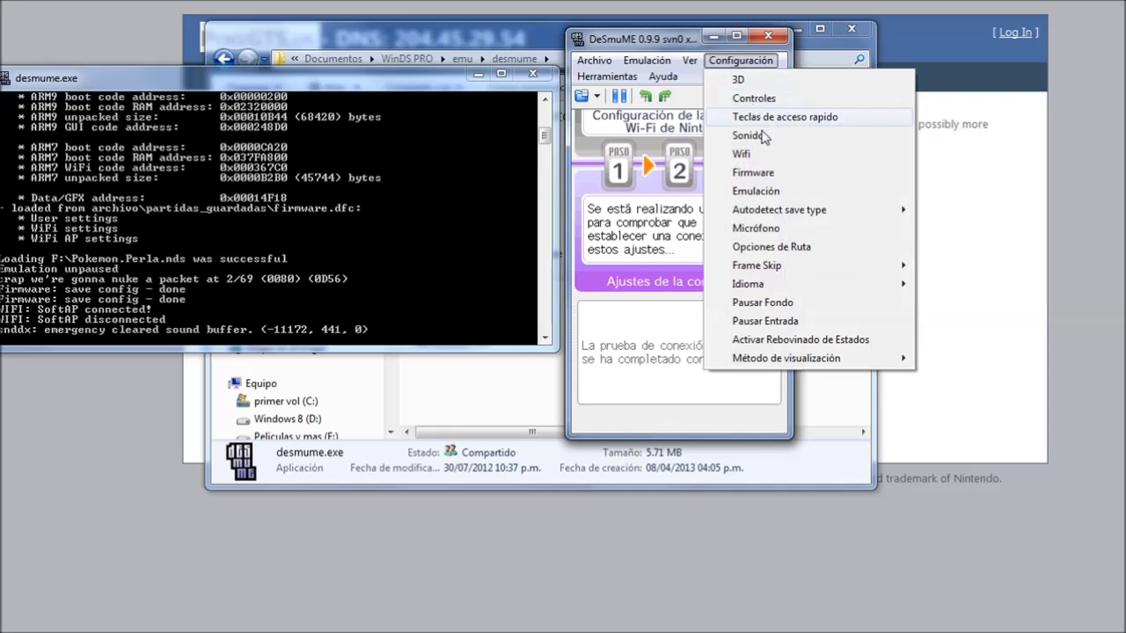
click(756, 191)
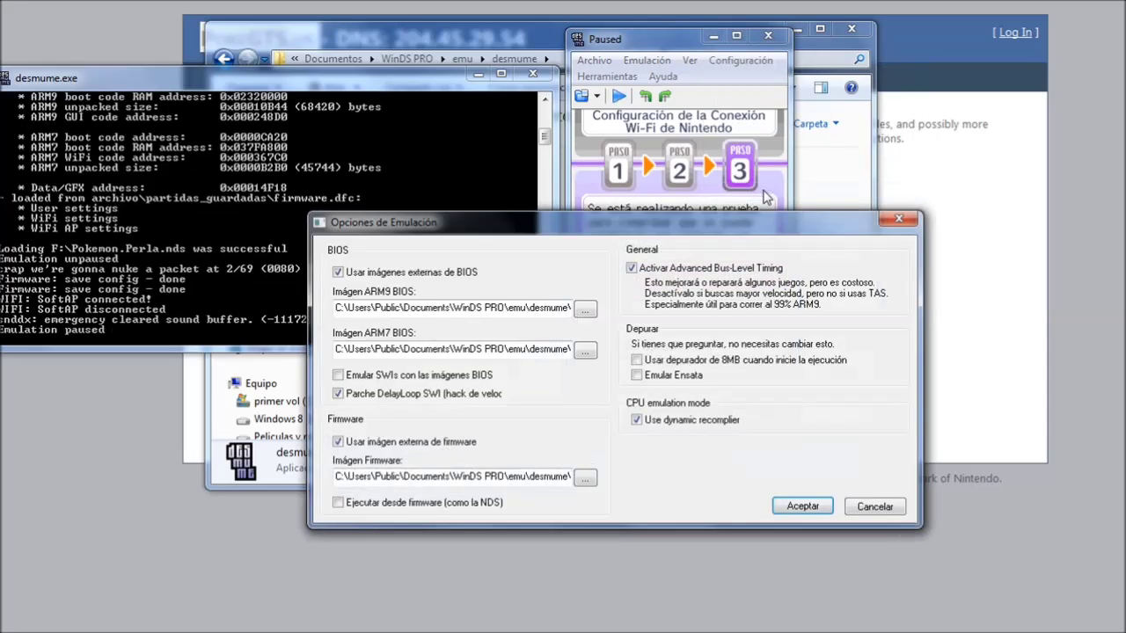
click(369, 443)
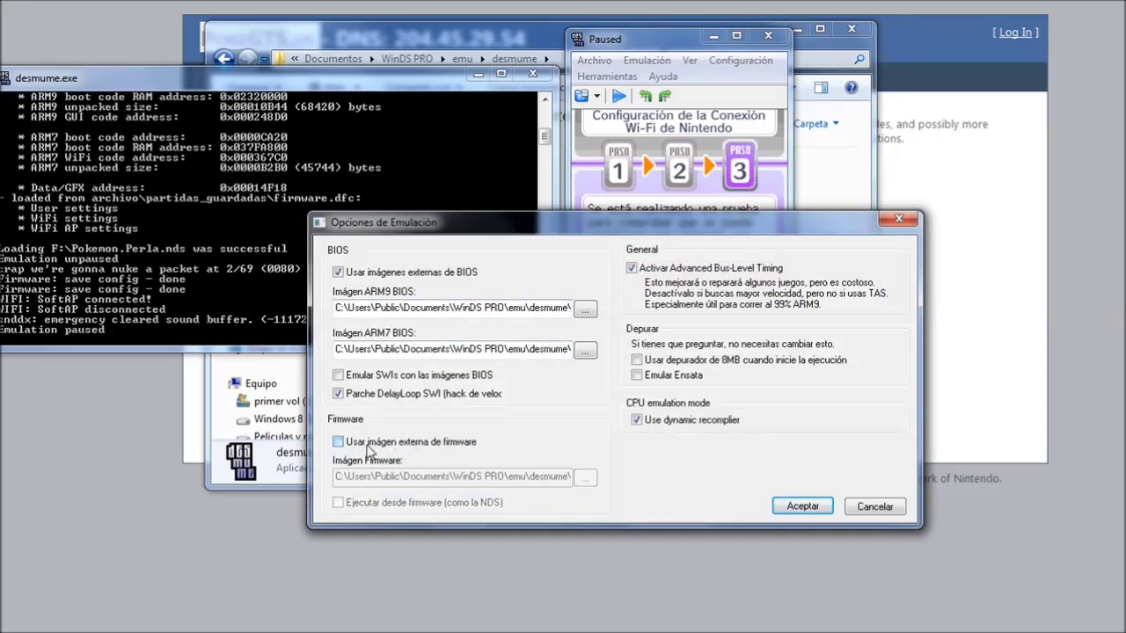